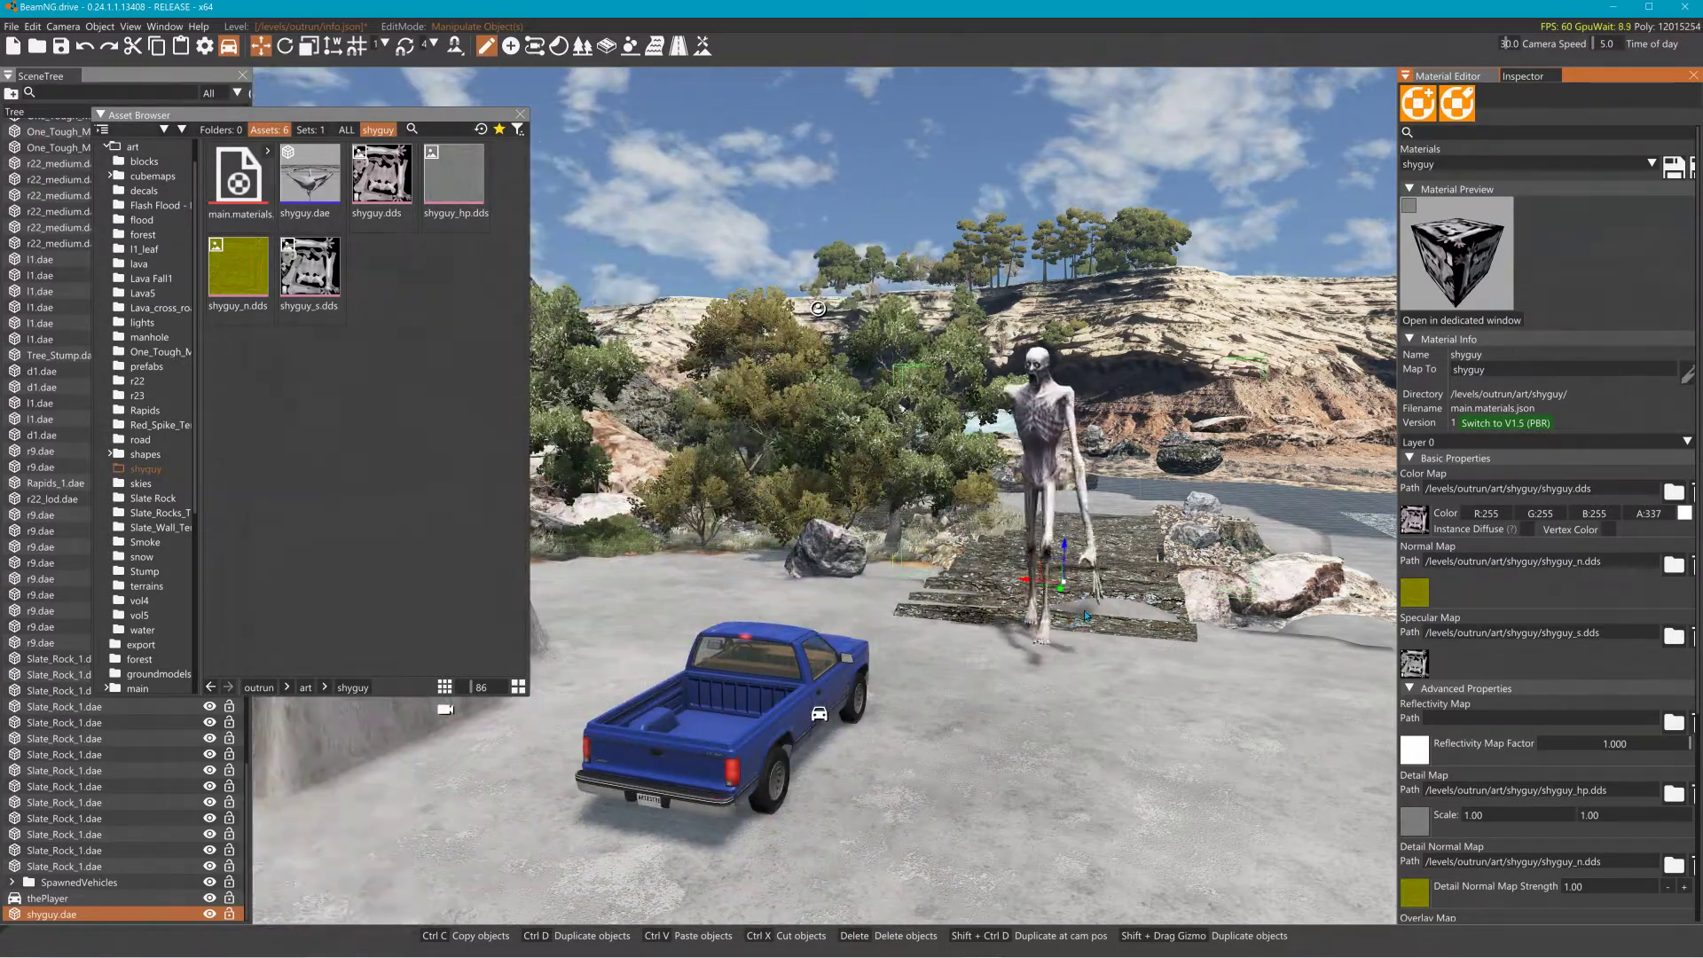
Step: Fly around the shyguy creature and the blue truck to examine the model's shape and textures up close
key("d")
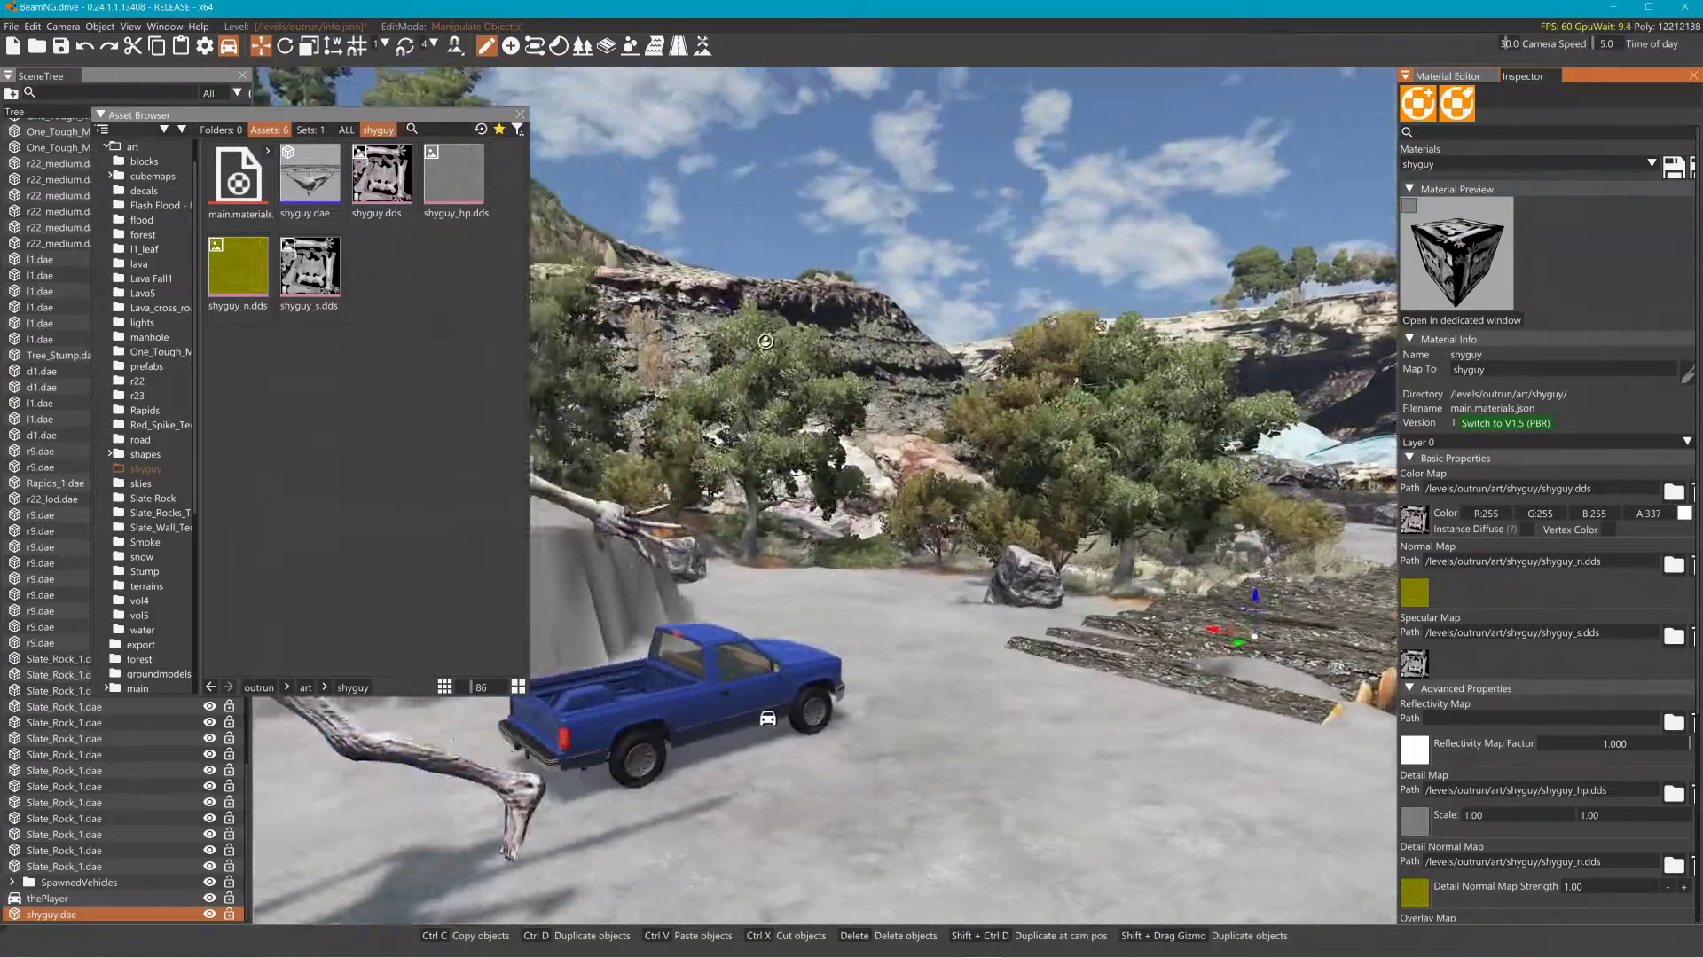
key("s")
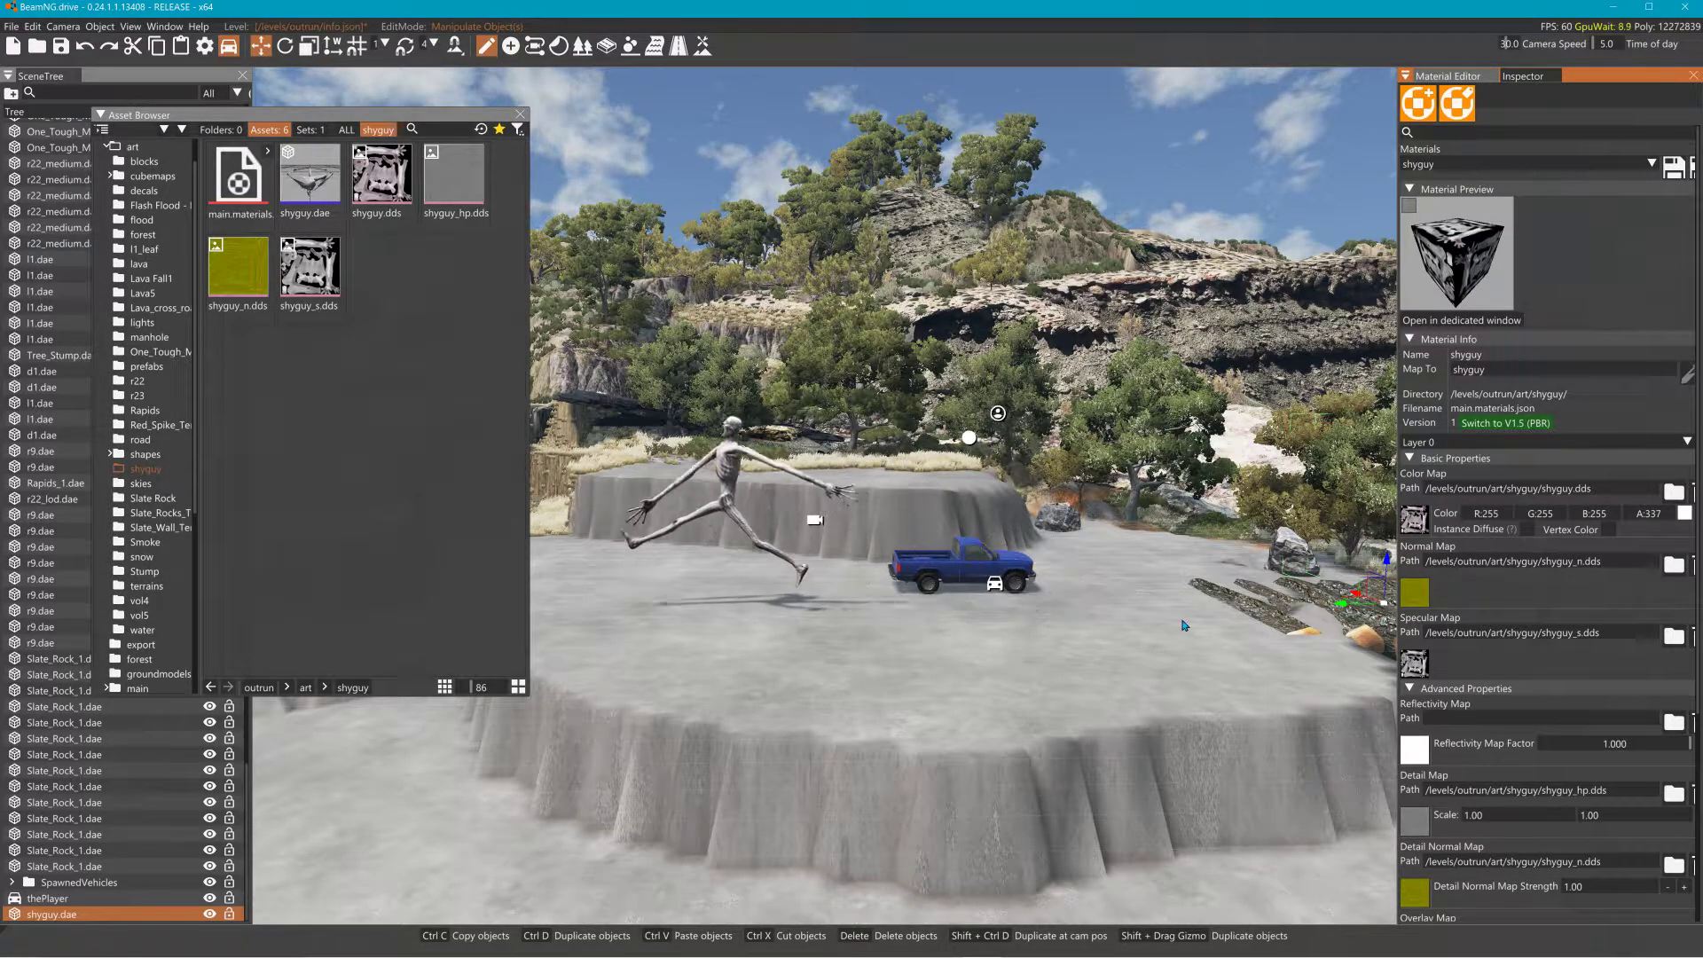
key("w")
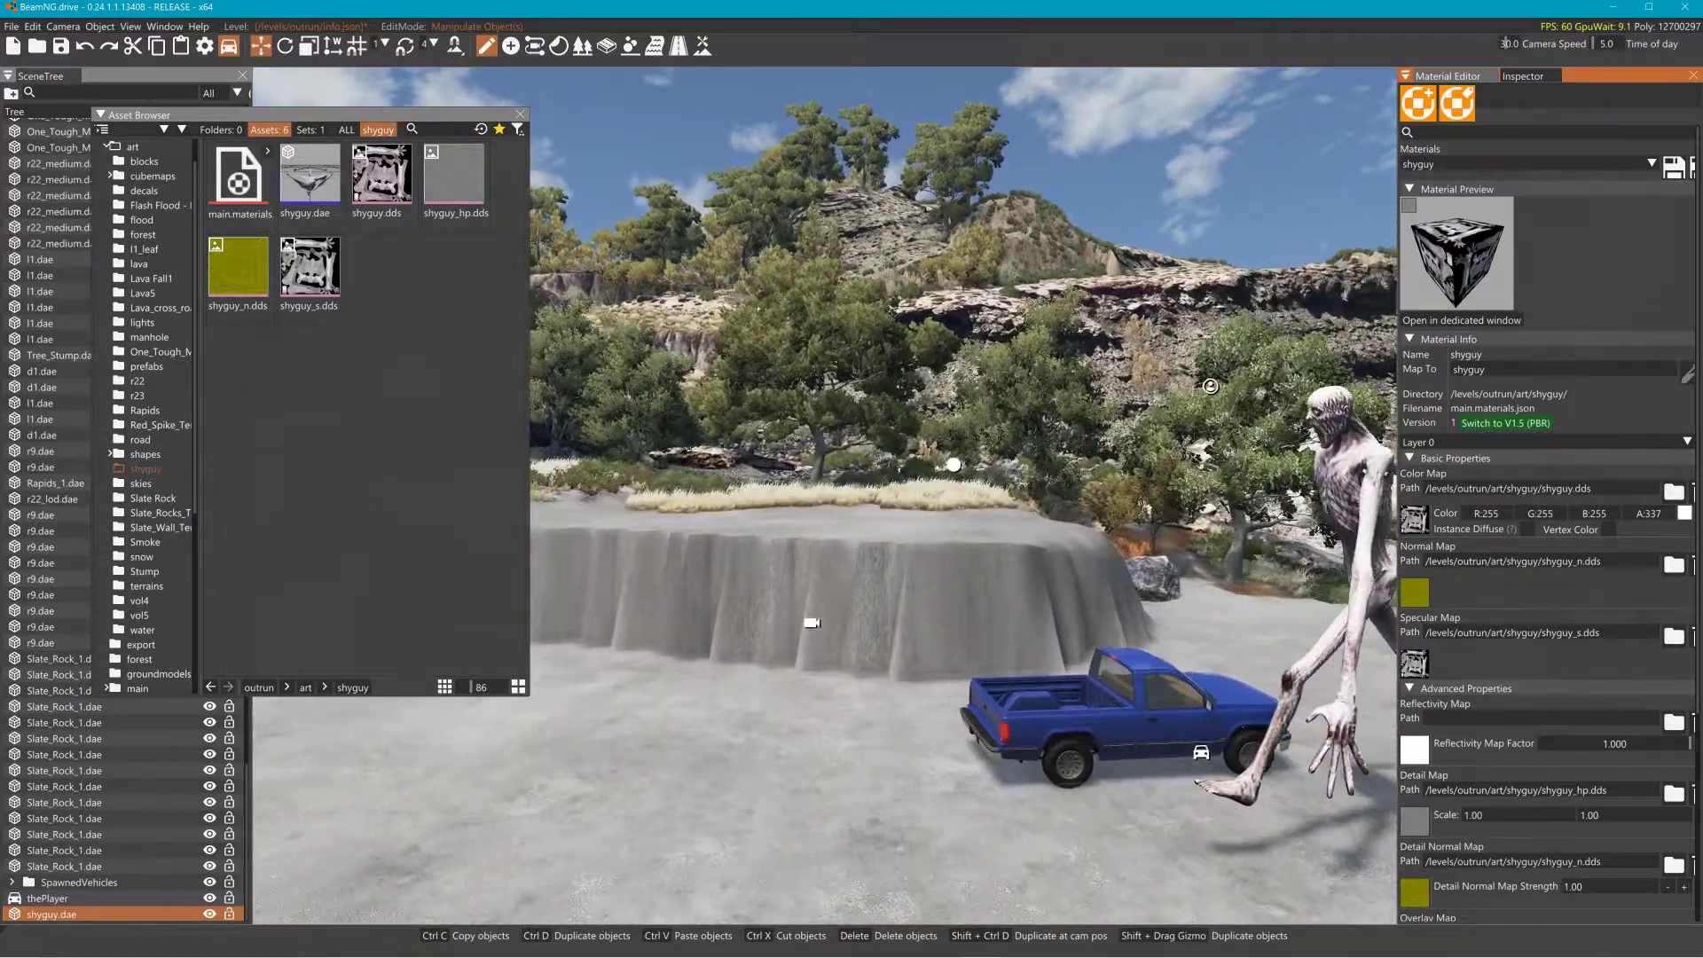
key("w")
right_click_drag(825, 497, 1308, 486)
key("w")
key("s")
key("s")
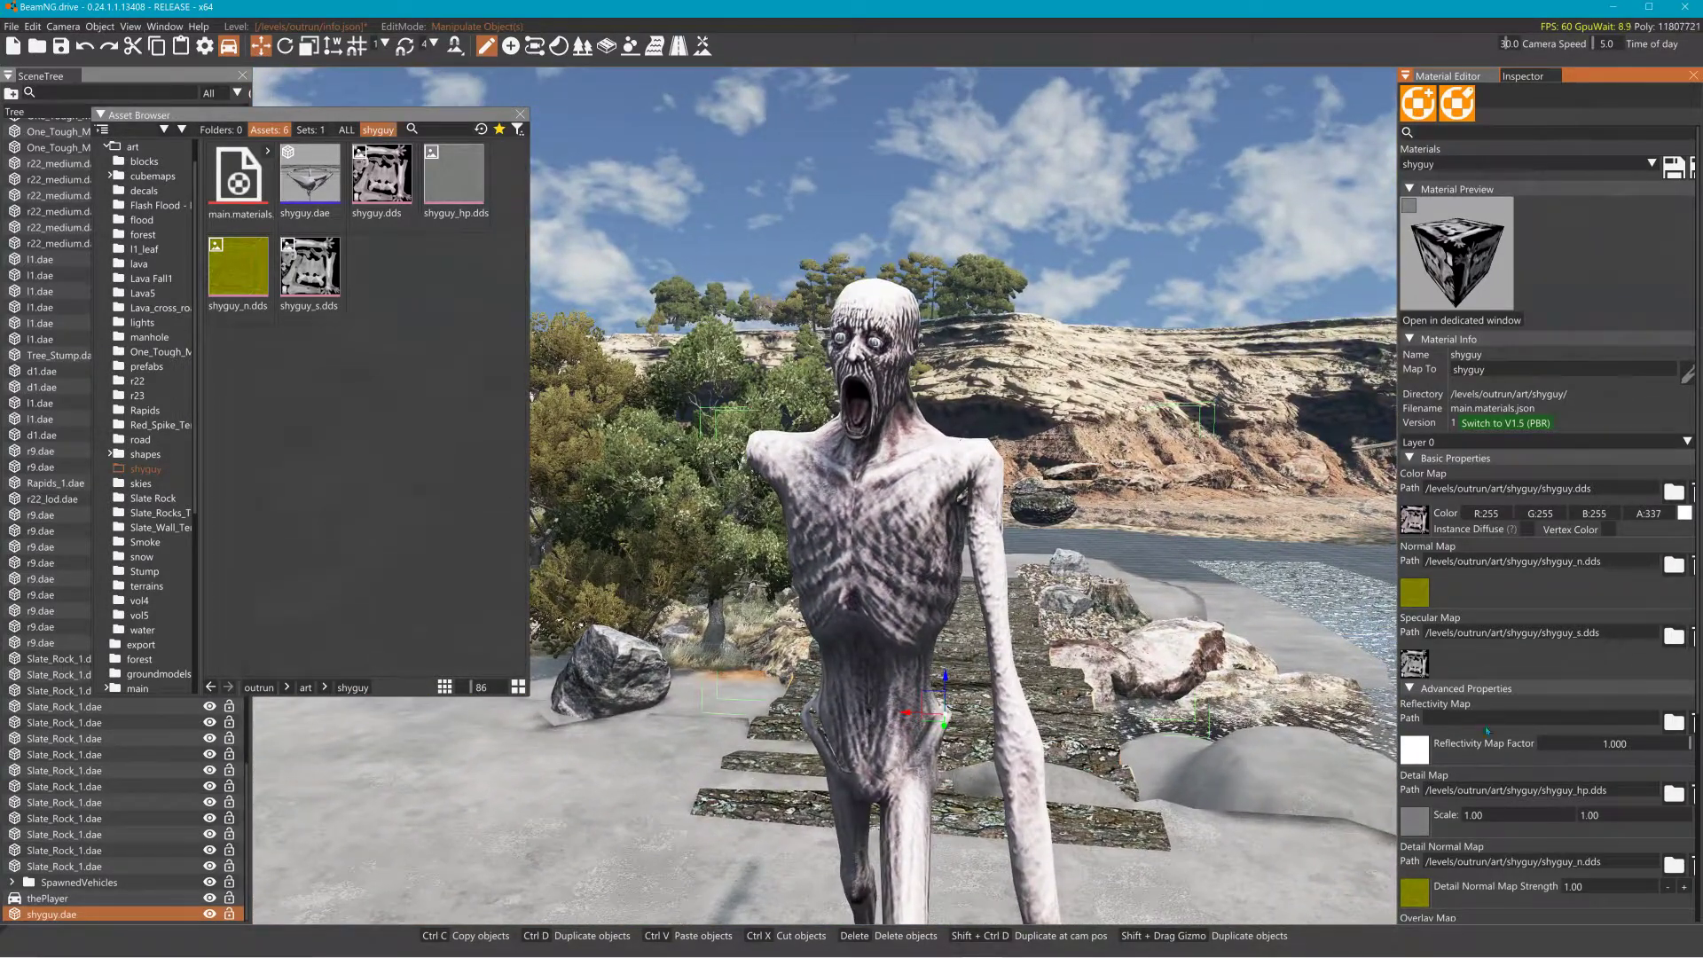
Step: Clear the detail normal map, normal map and detail map from the shyguy material
scroll(1548, 497, "down", 1)
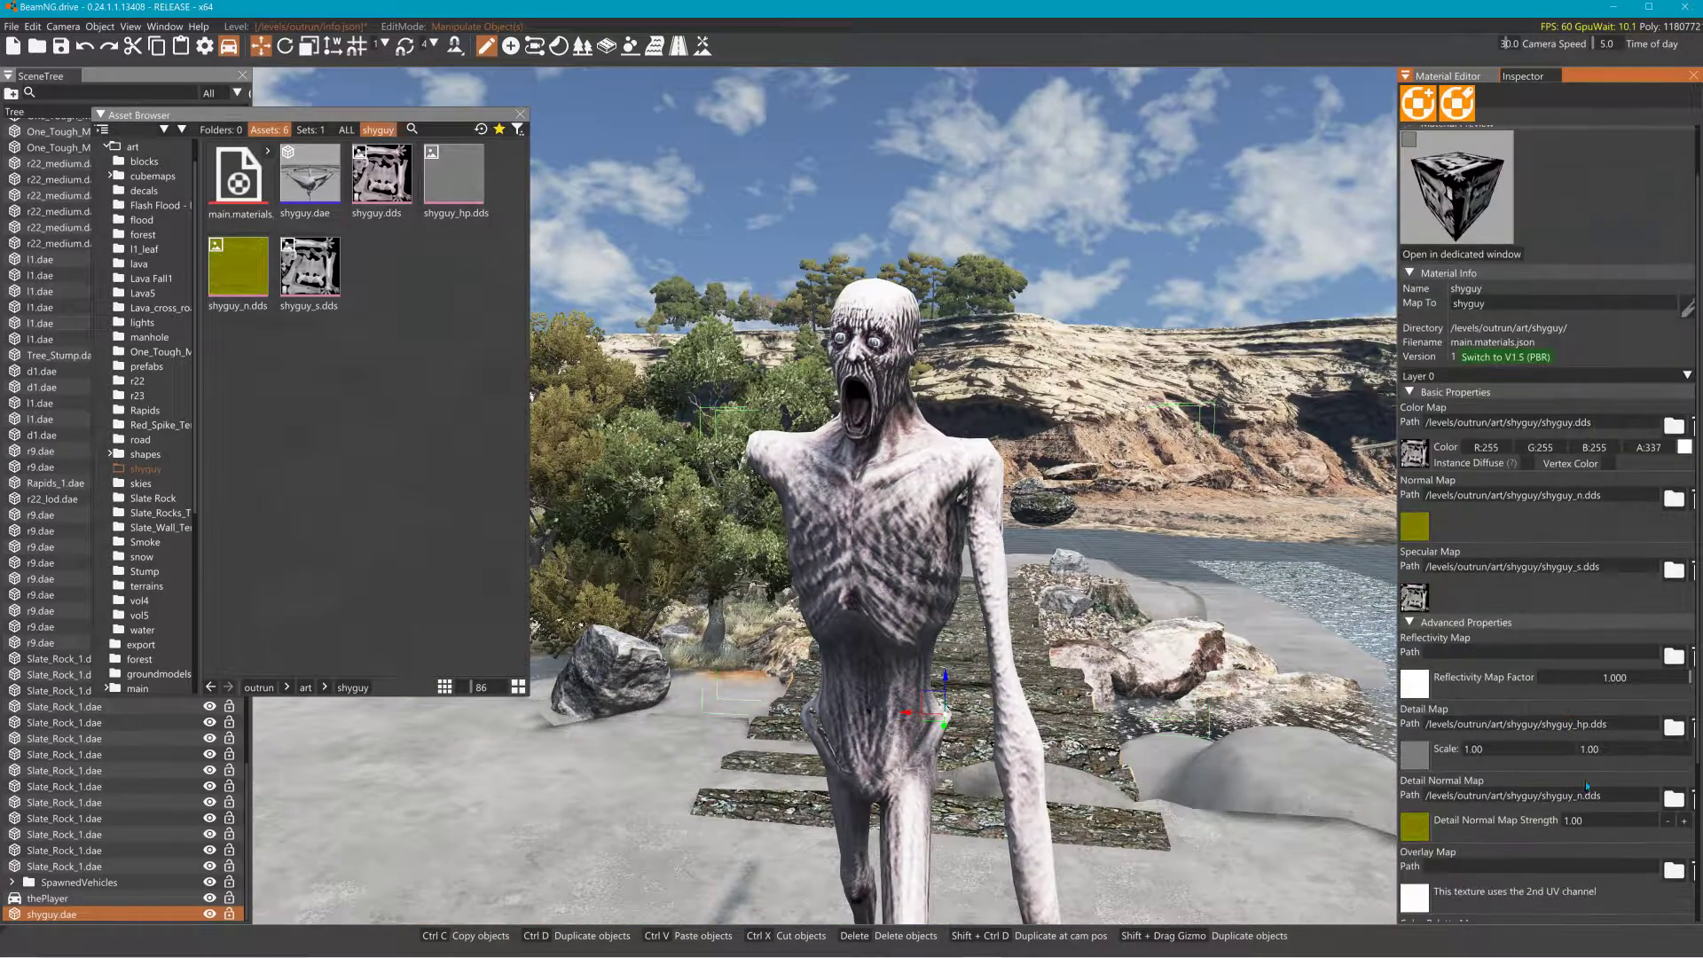
left_click(1694, 798)
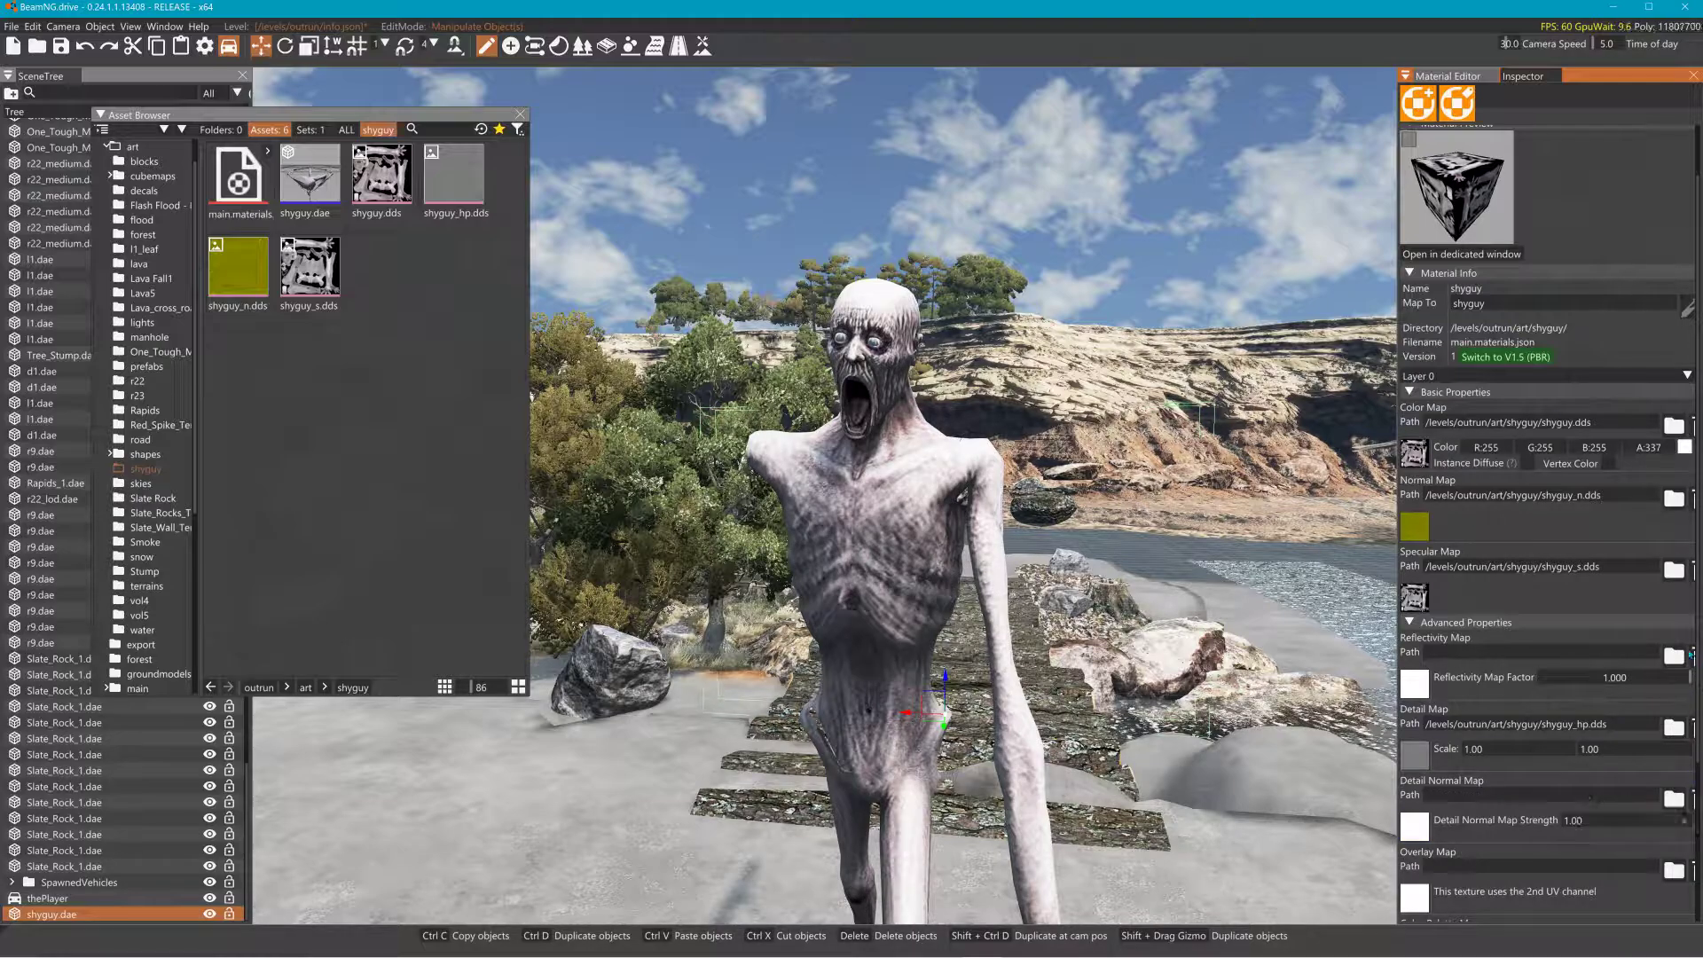
left_click(1693, 501)
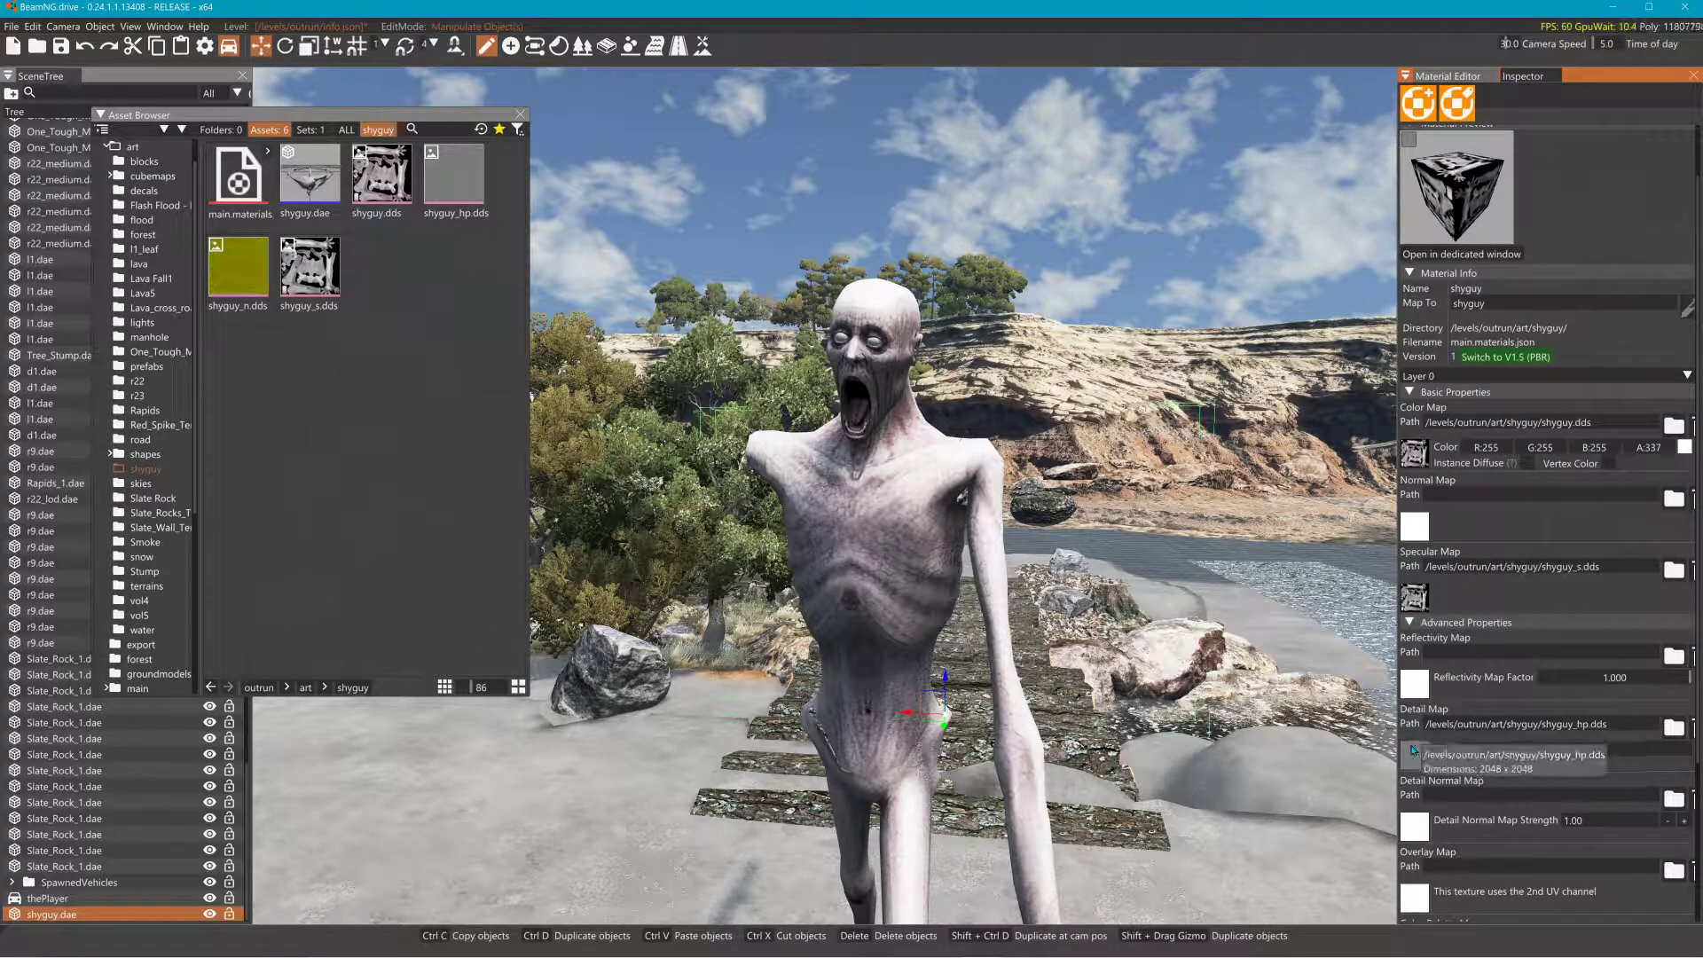
left_click(1694, 724)
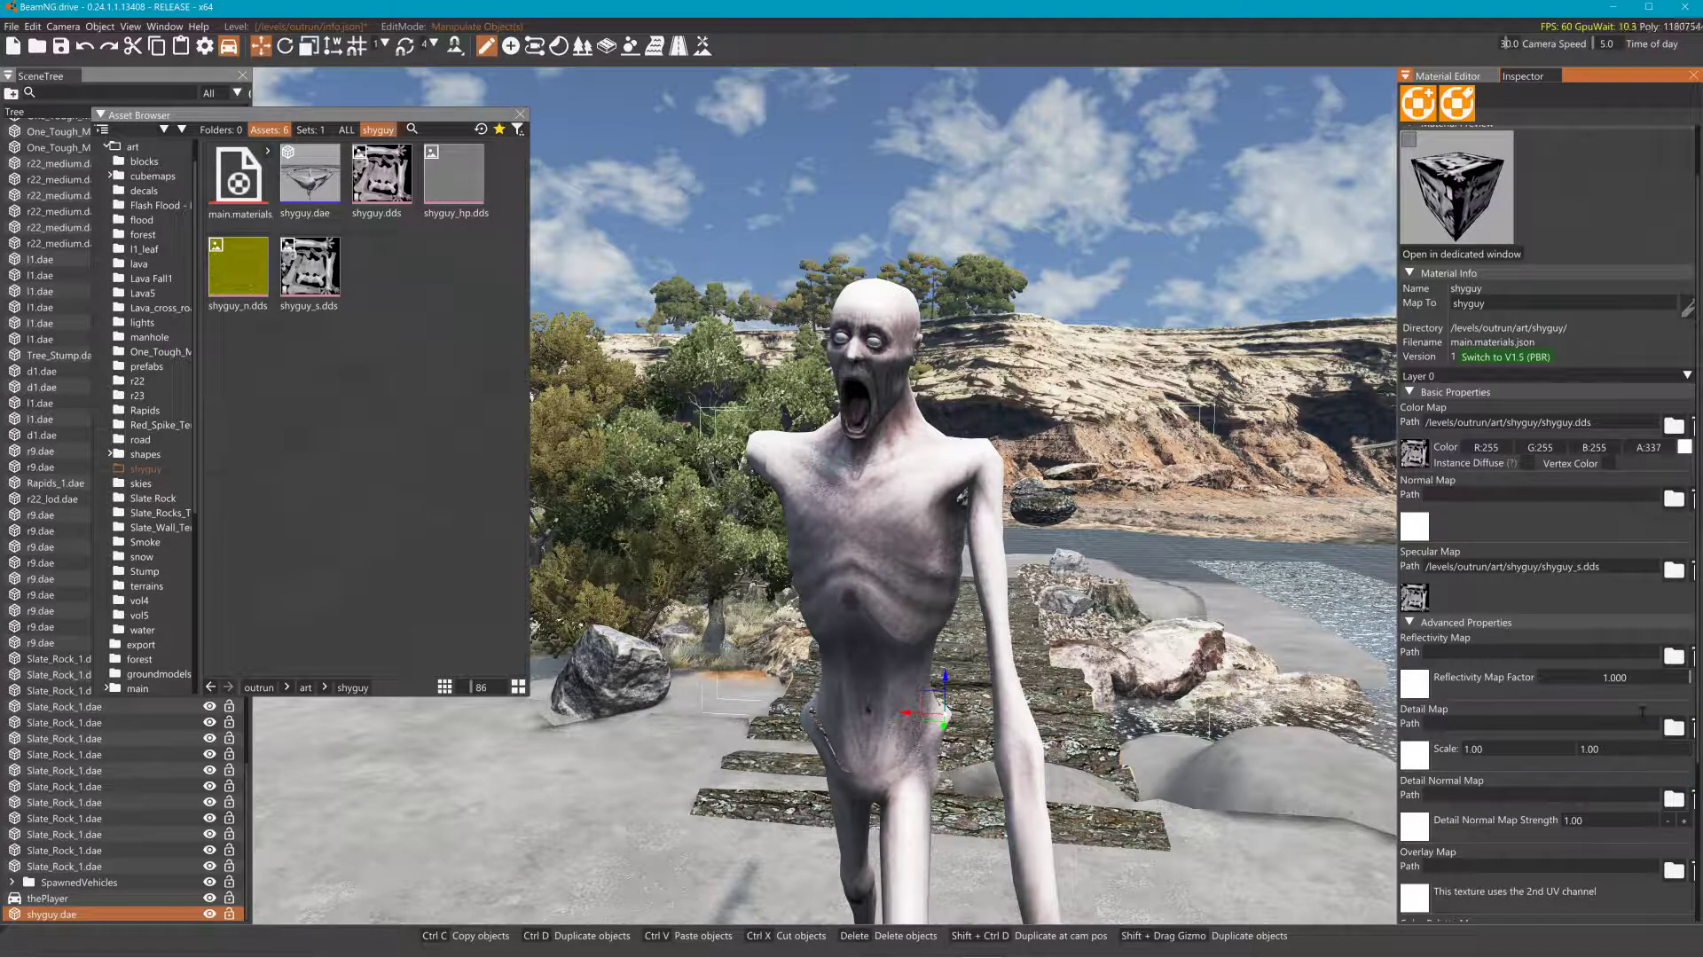
Step: Undo the removal of the shyguy material's detail map, normal map and detail normal map
left_click(21, 28)
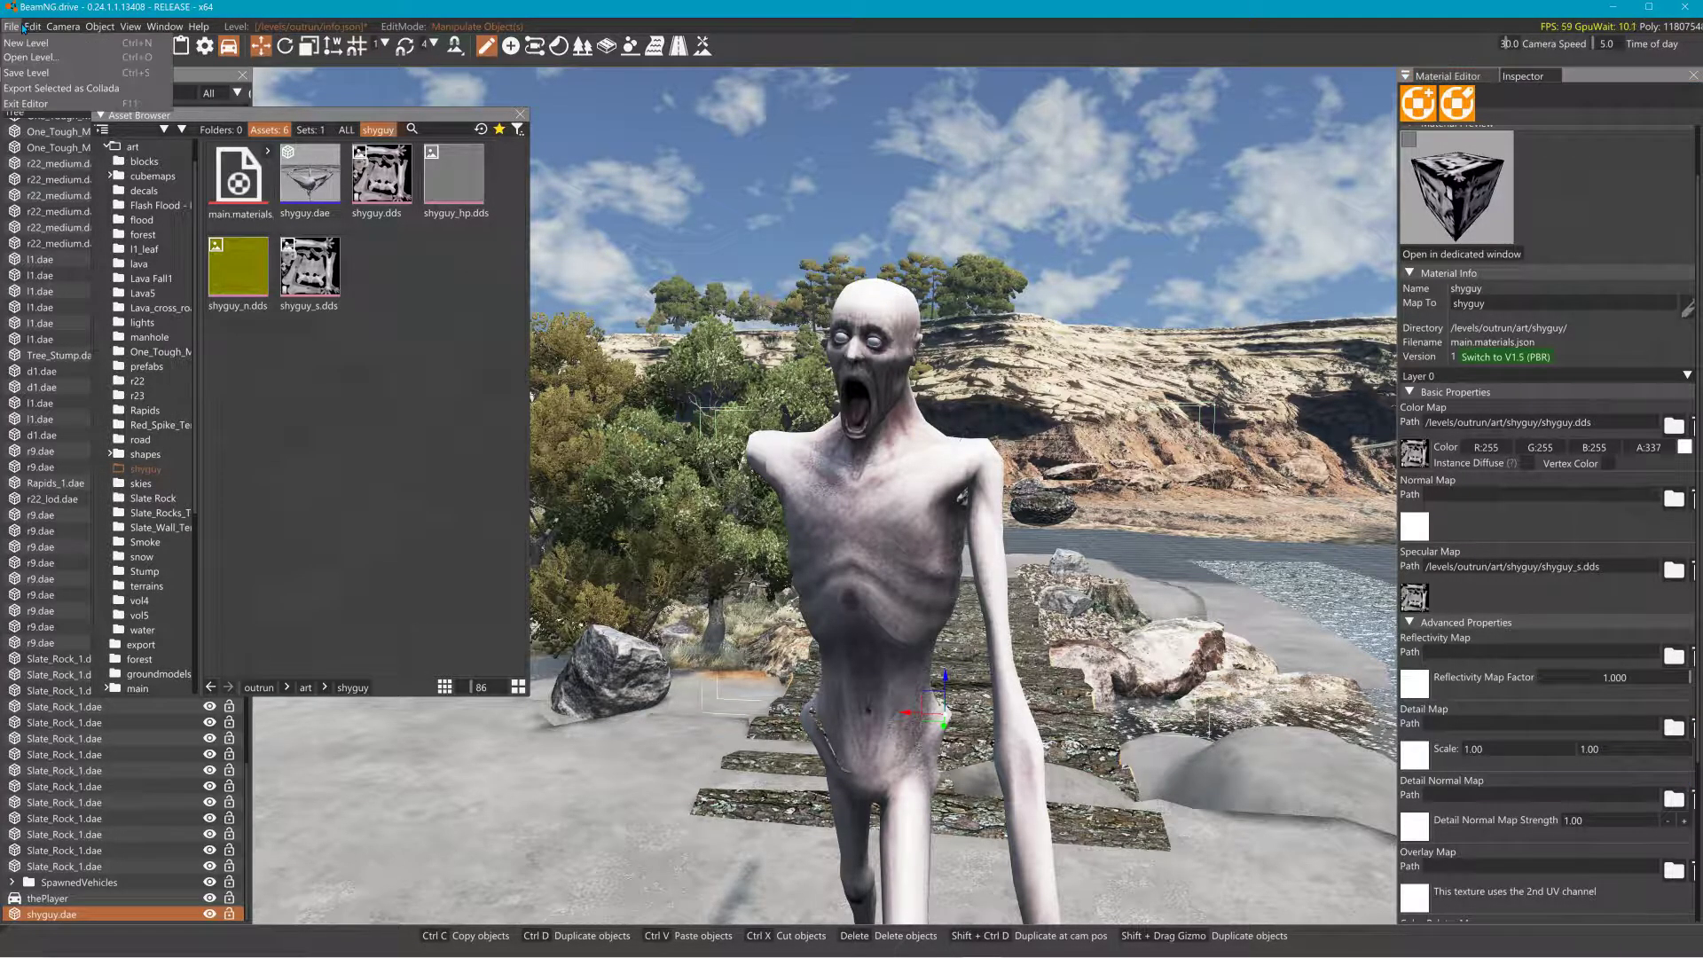
mouse_move(32, 28)
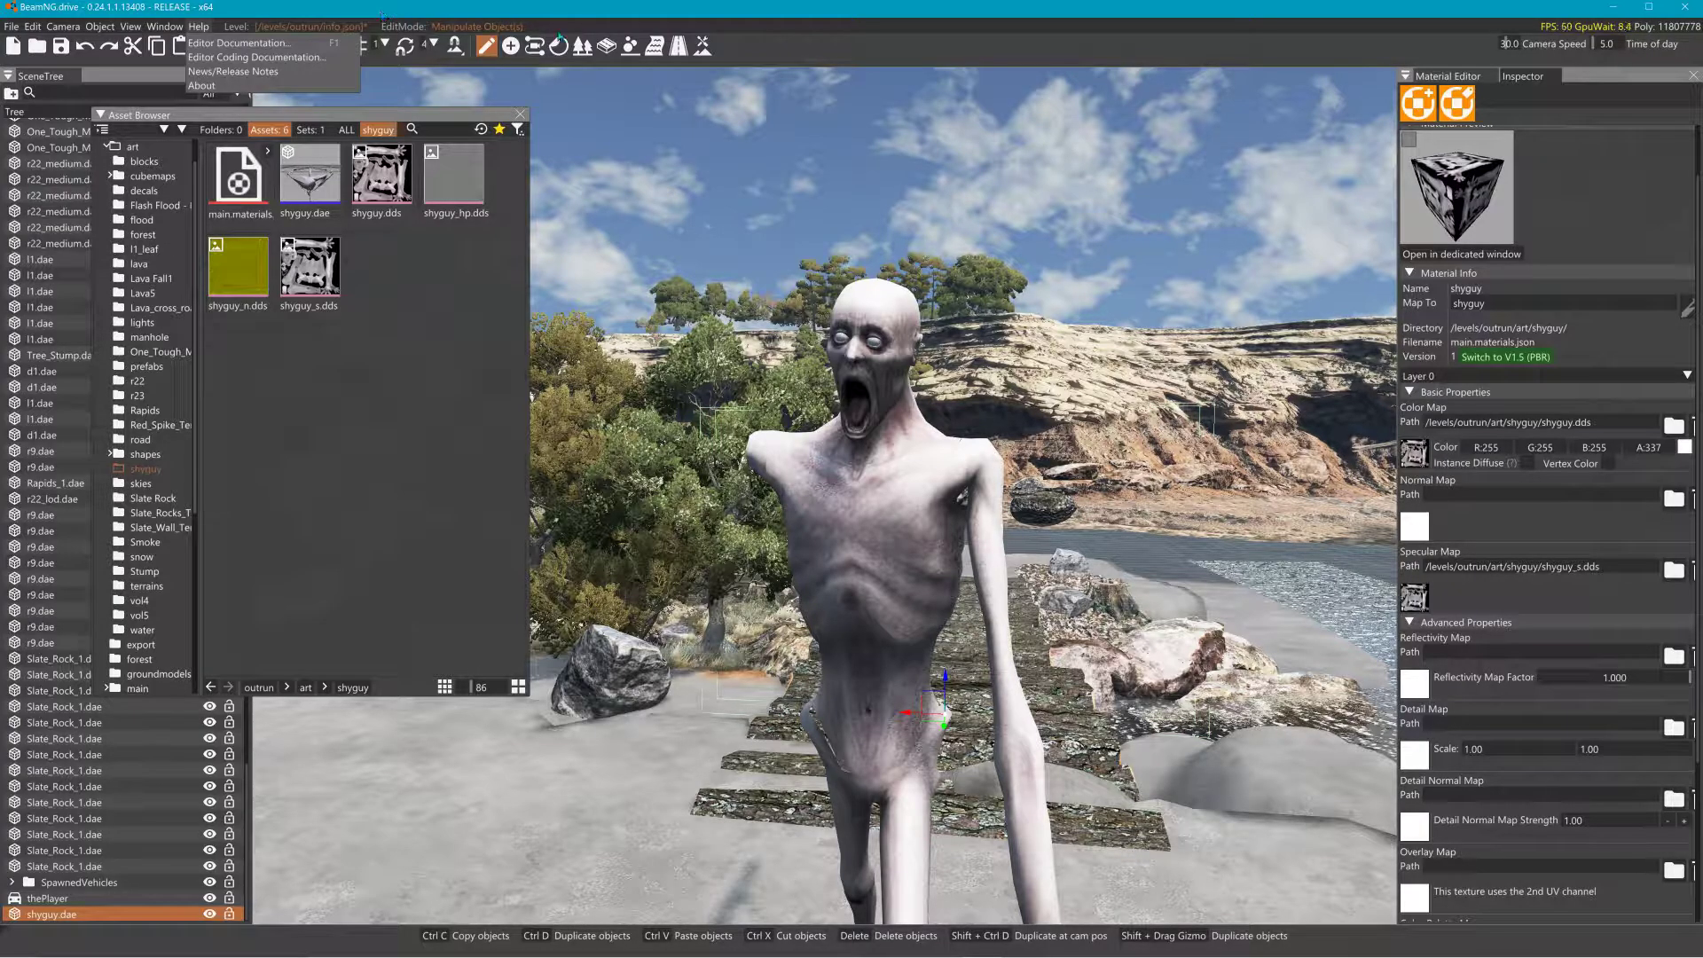
left_click(868, 123)
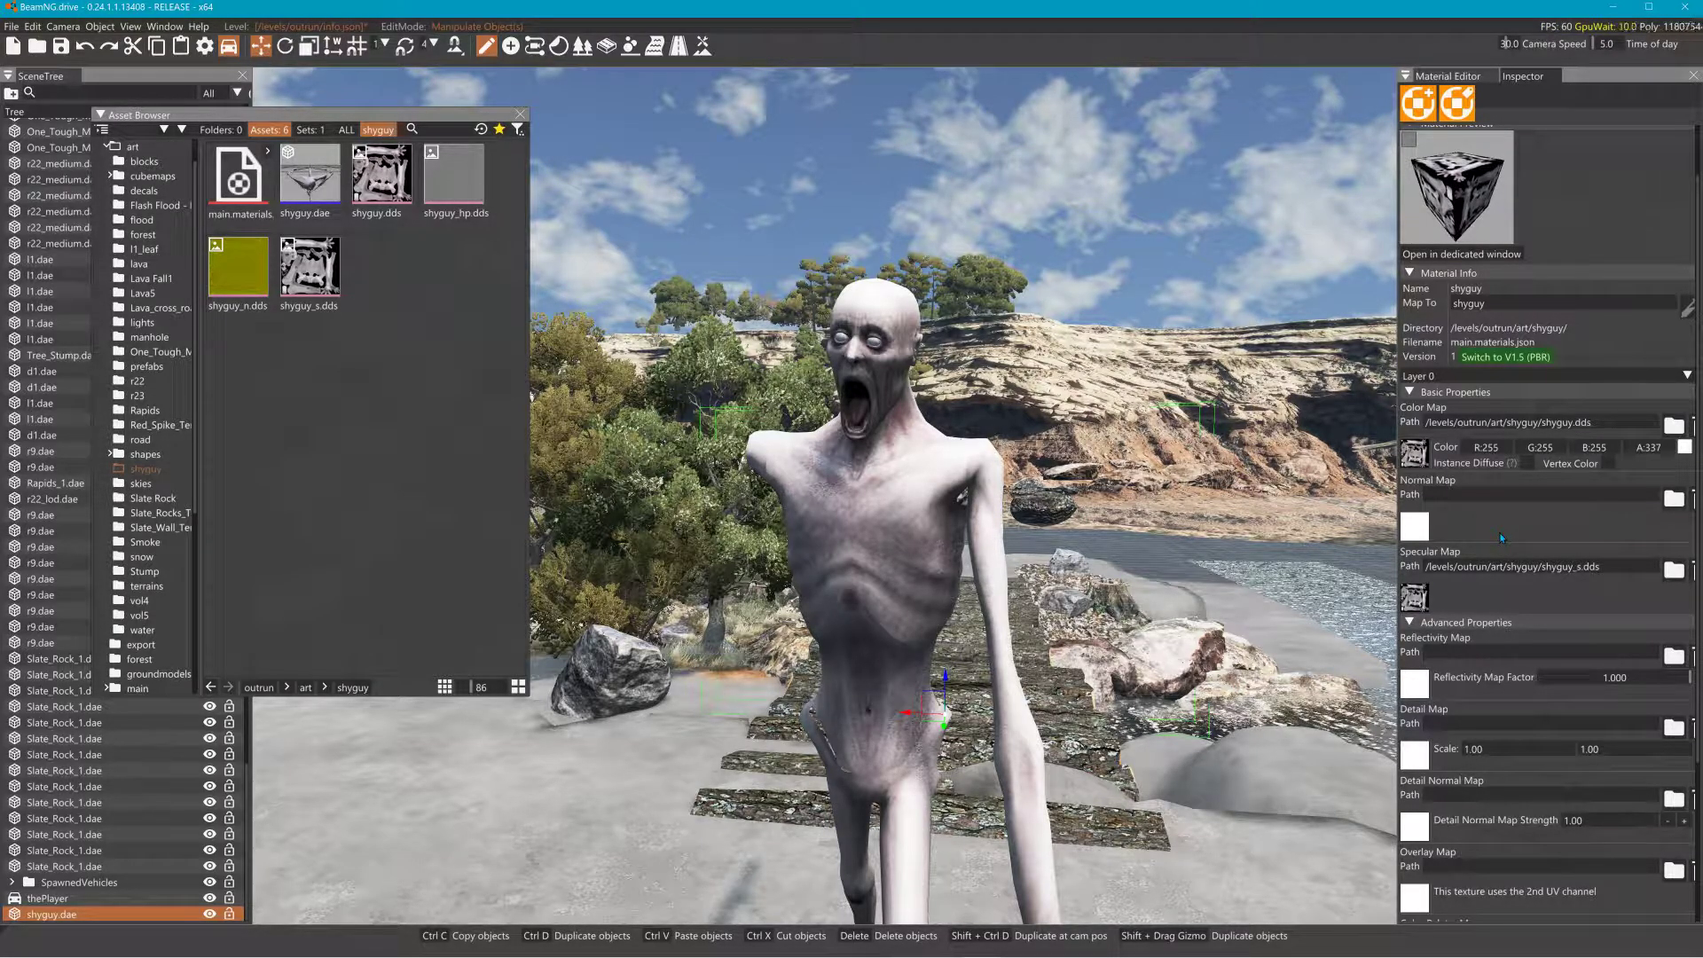
key("ctrl+z")
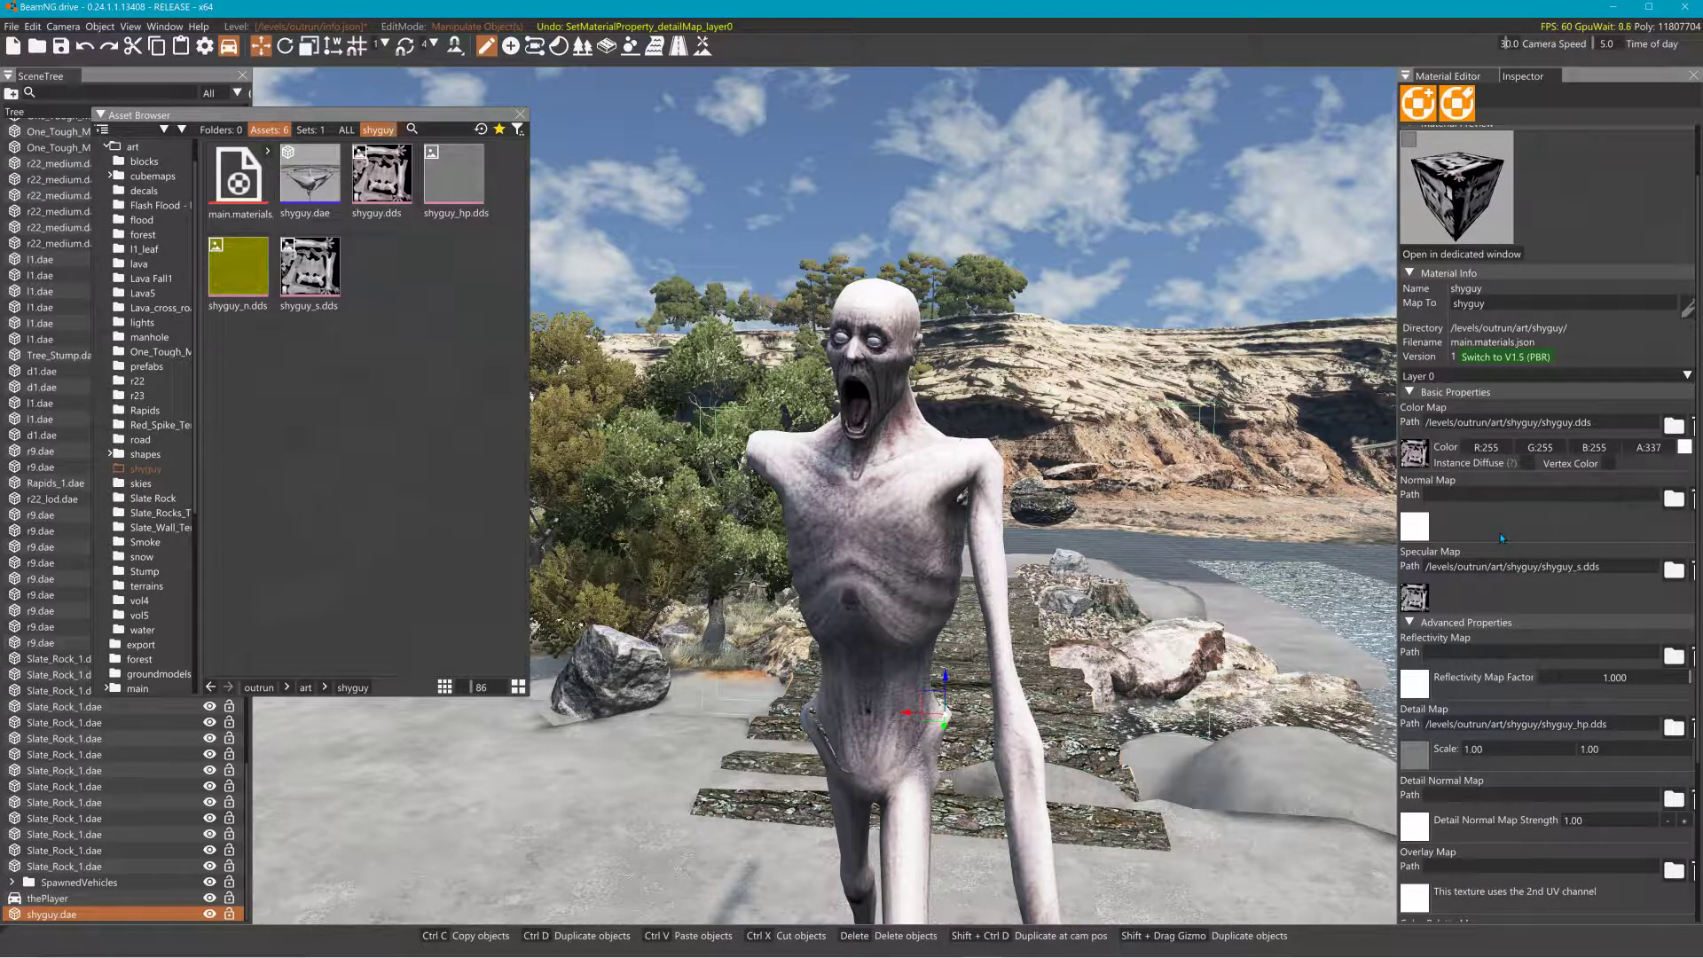
key("ctrl+z")
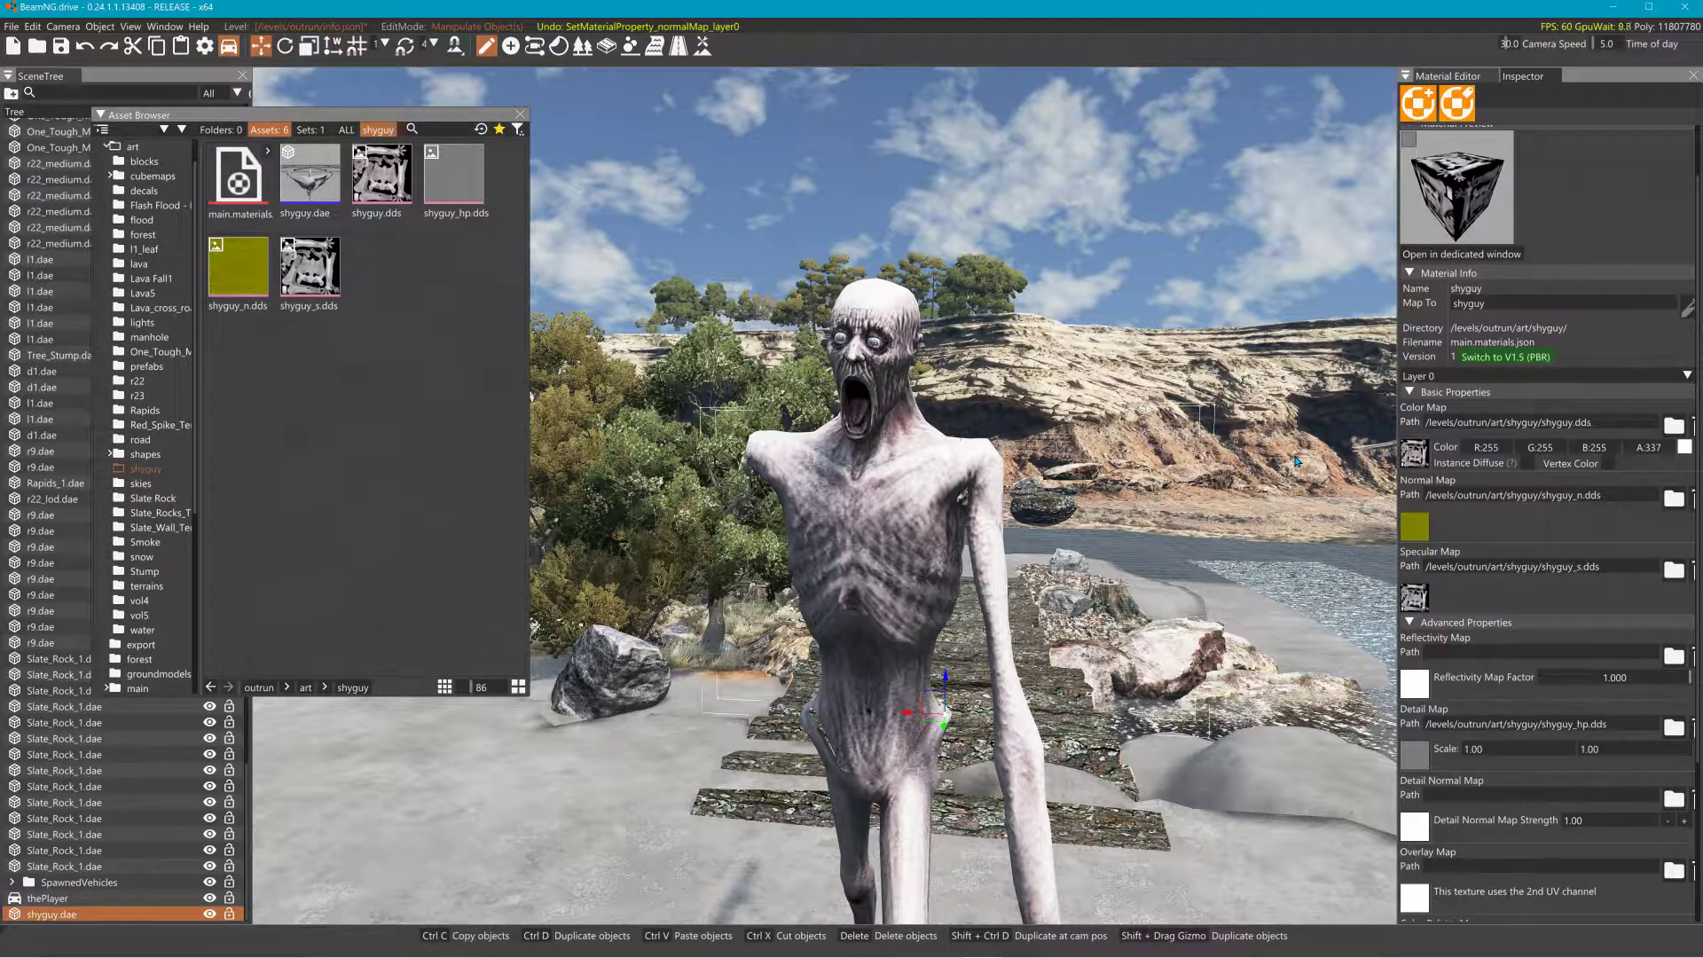
key("ctrl+z")
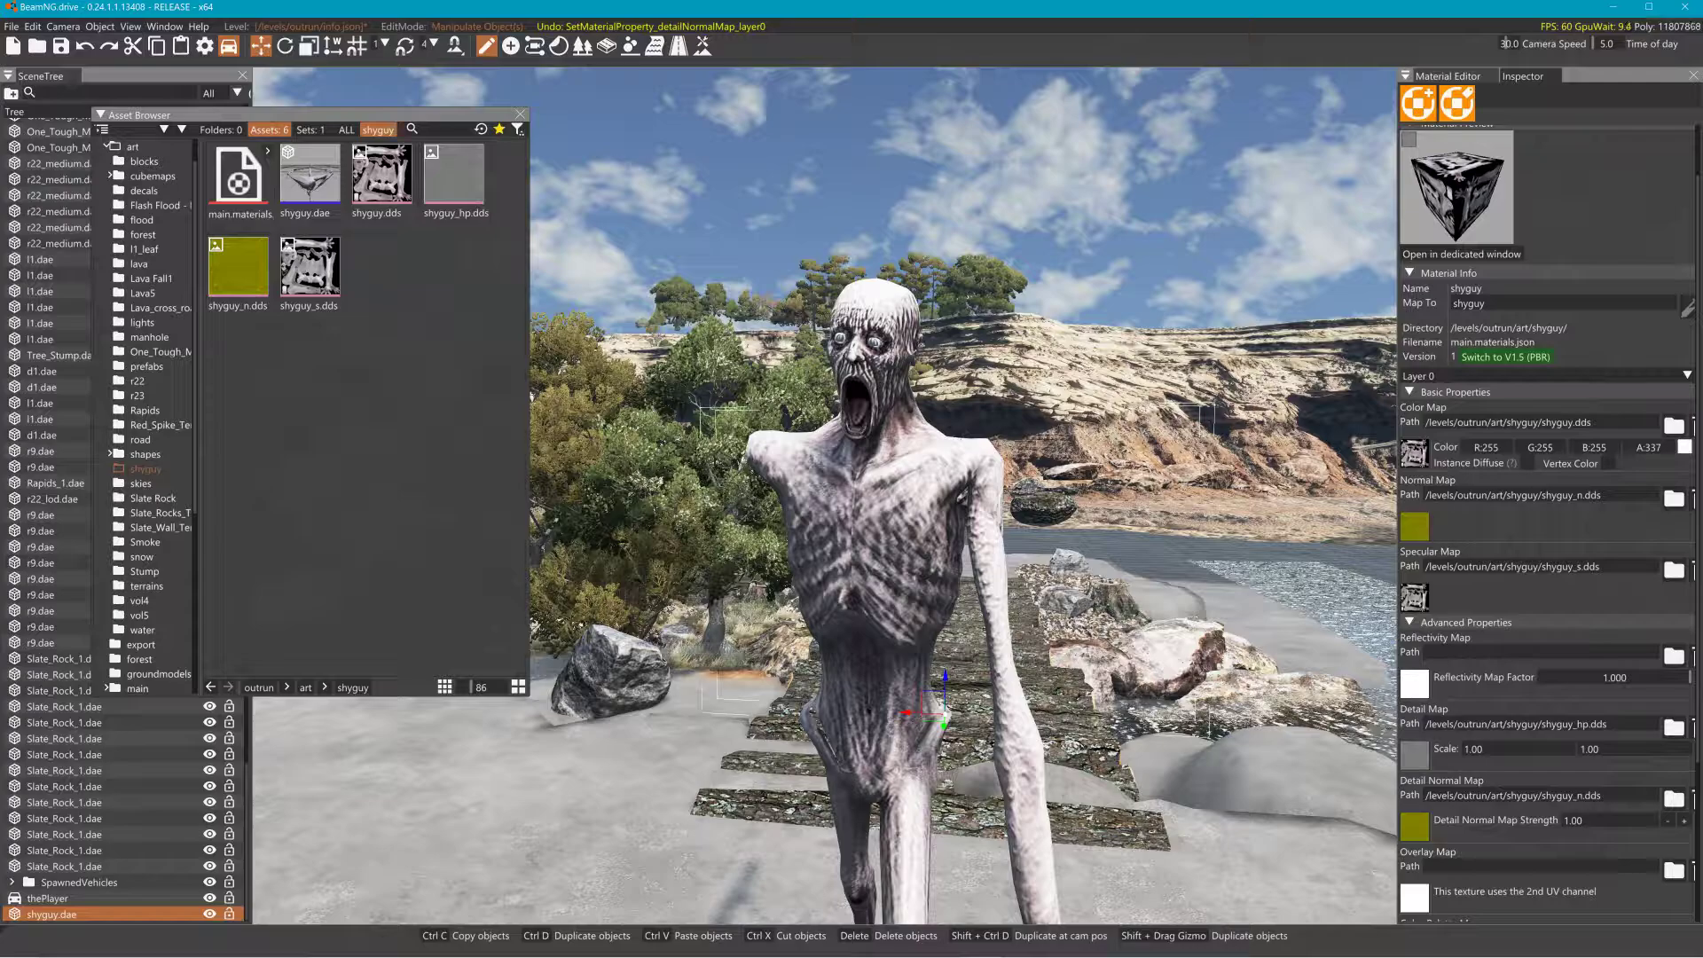
Step: Clear only the detail normal map from the shyguy material
left_click(1695, 797)
scroll(1681, 784, "down", 4)
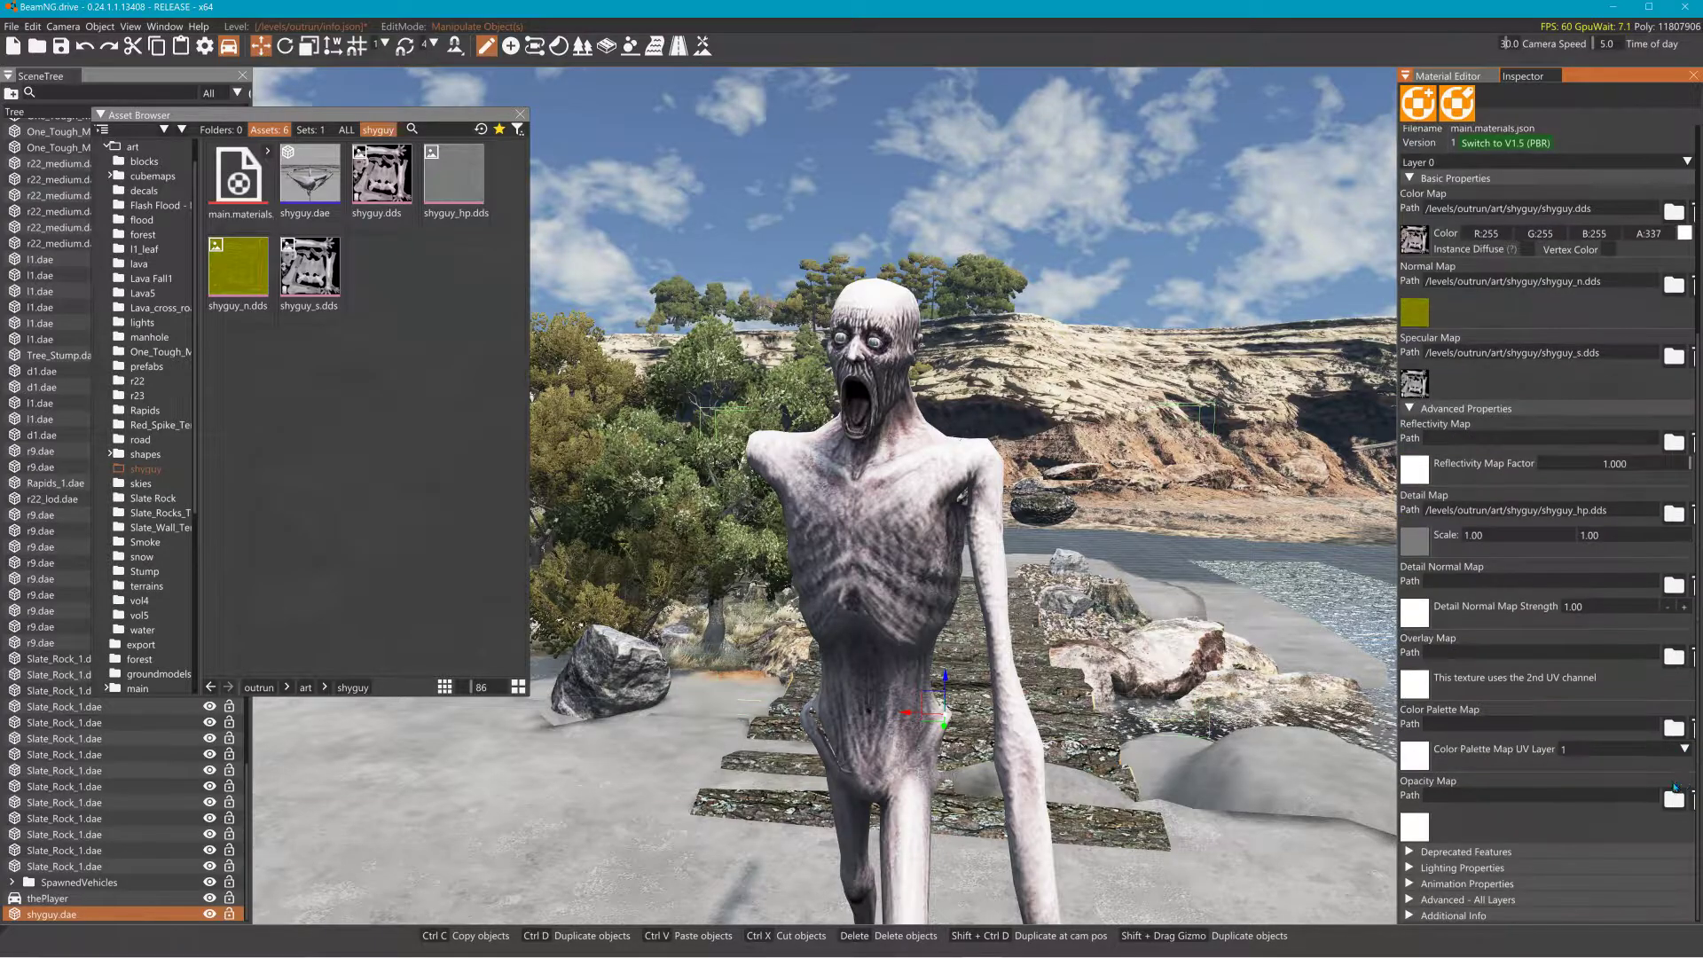
Step: Set the material's alpha clip threshold to 255 and its roughness factor to about 0.326
left_click(1463, 867)
scroll(1529, 860, "down", 3)
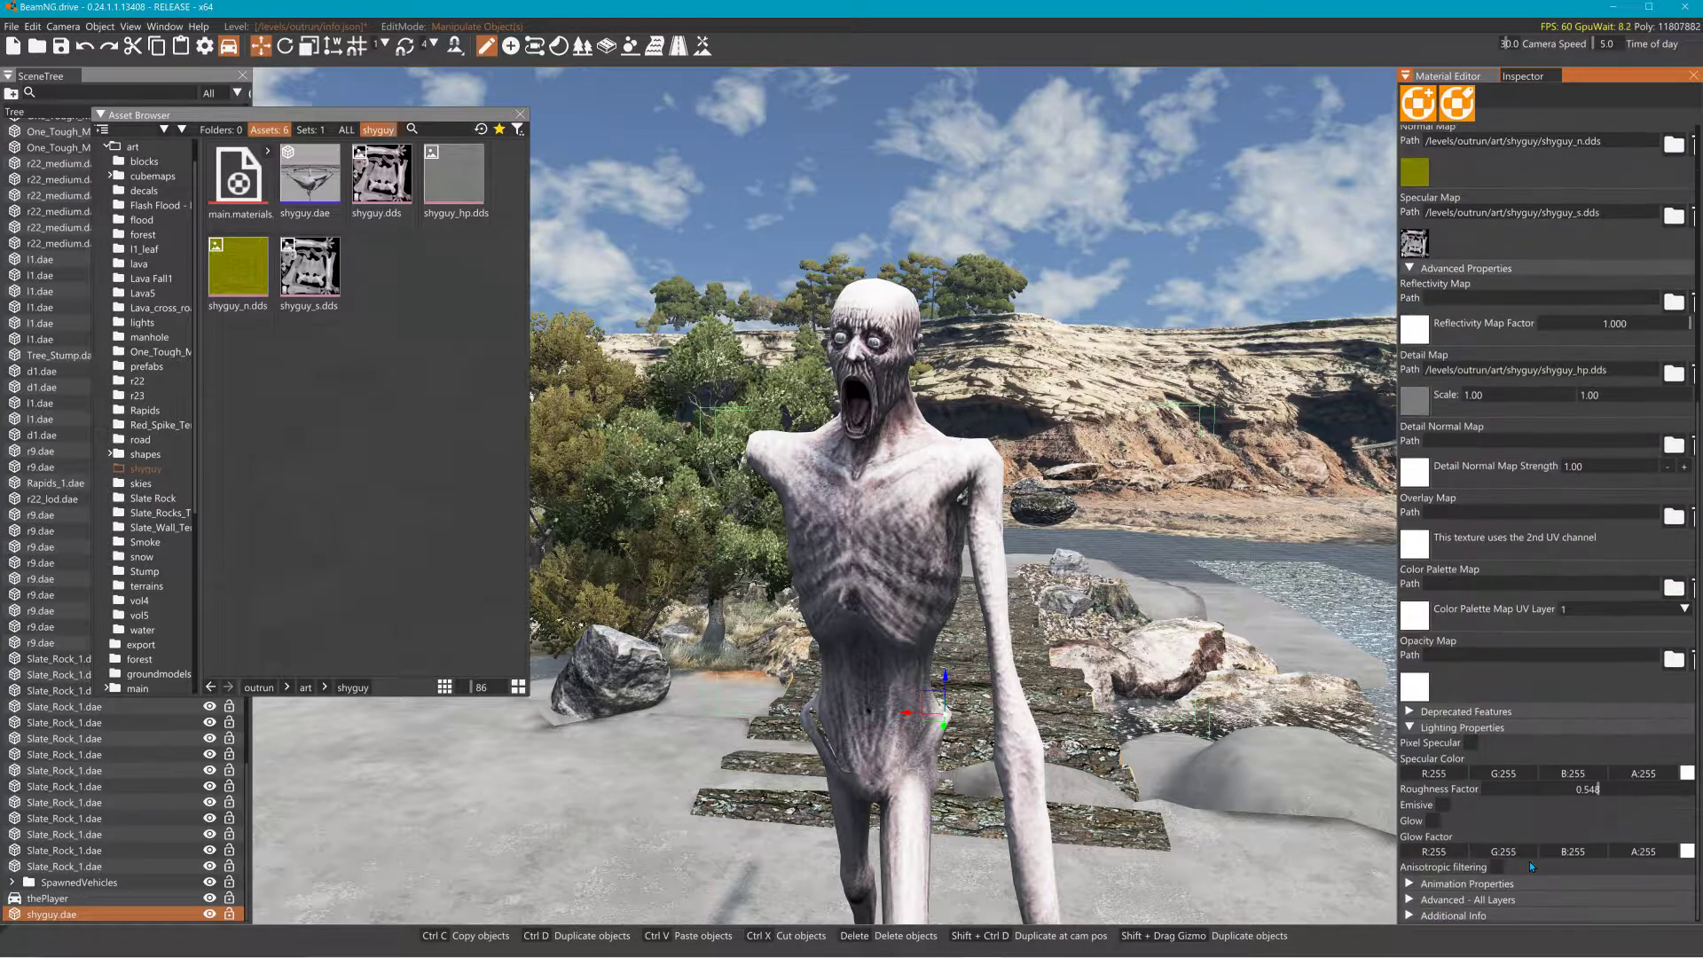
left_click(1457, 899)
scroll(1477, 871, "down", 2)
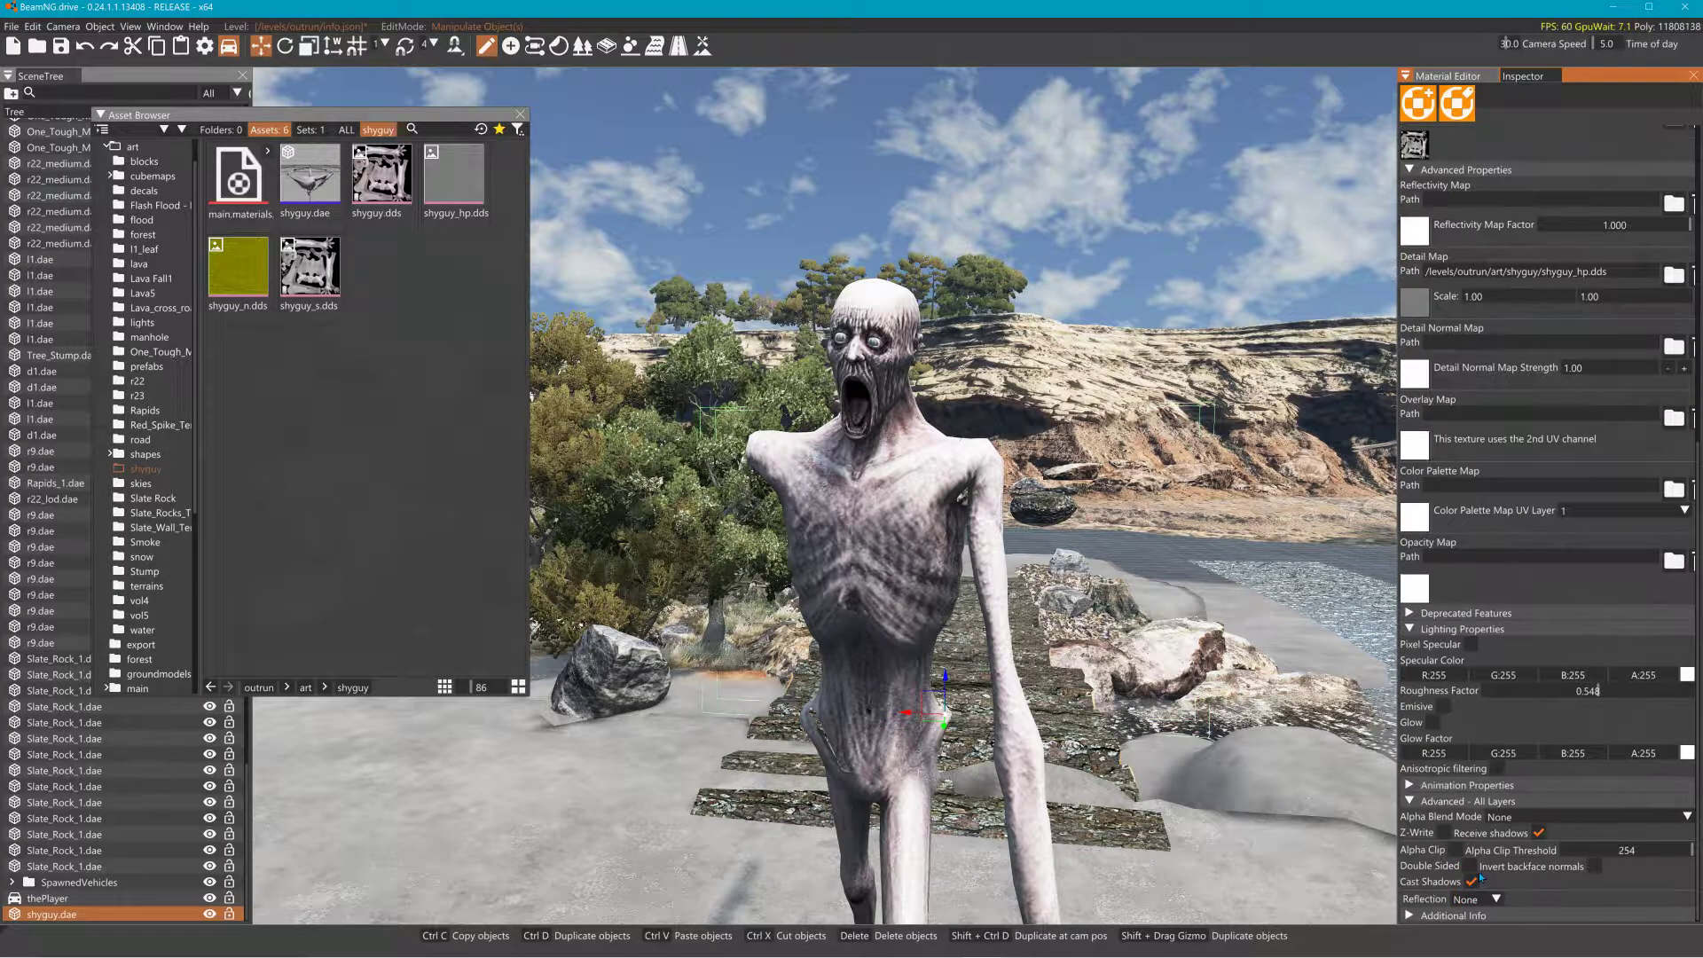
mouse_move(1660, 852)
left_mouse_down()
mouse_move(1627, 852)
mouse_move(1685, 851)
left_mouse_up()
left_click_drag(1598, 693, 1554, 701)
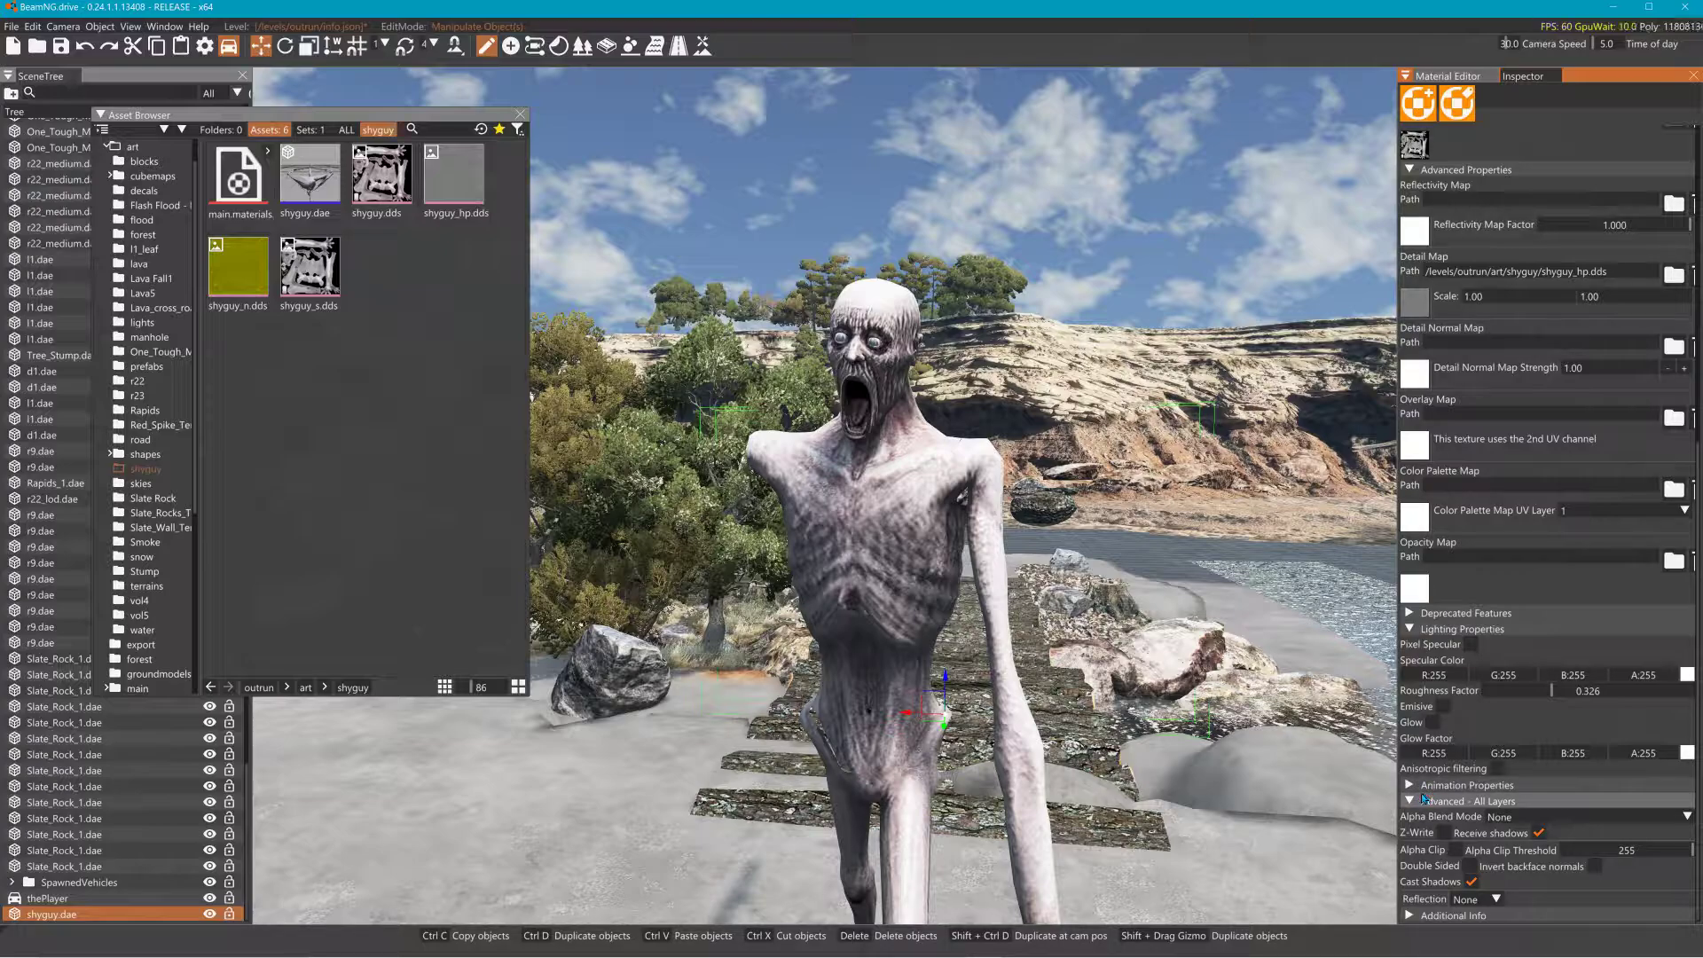
Step: Show the deprecated material features and try a Minnaert constant of 1
left_click(1419, 615)
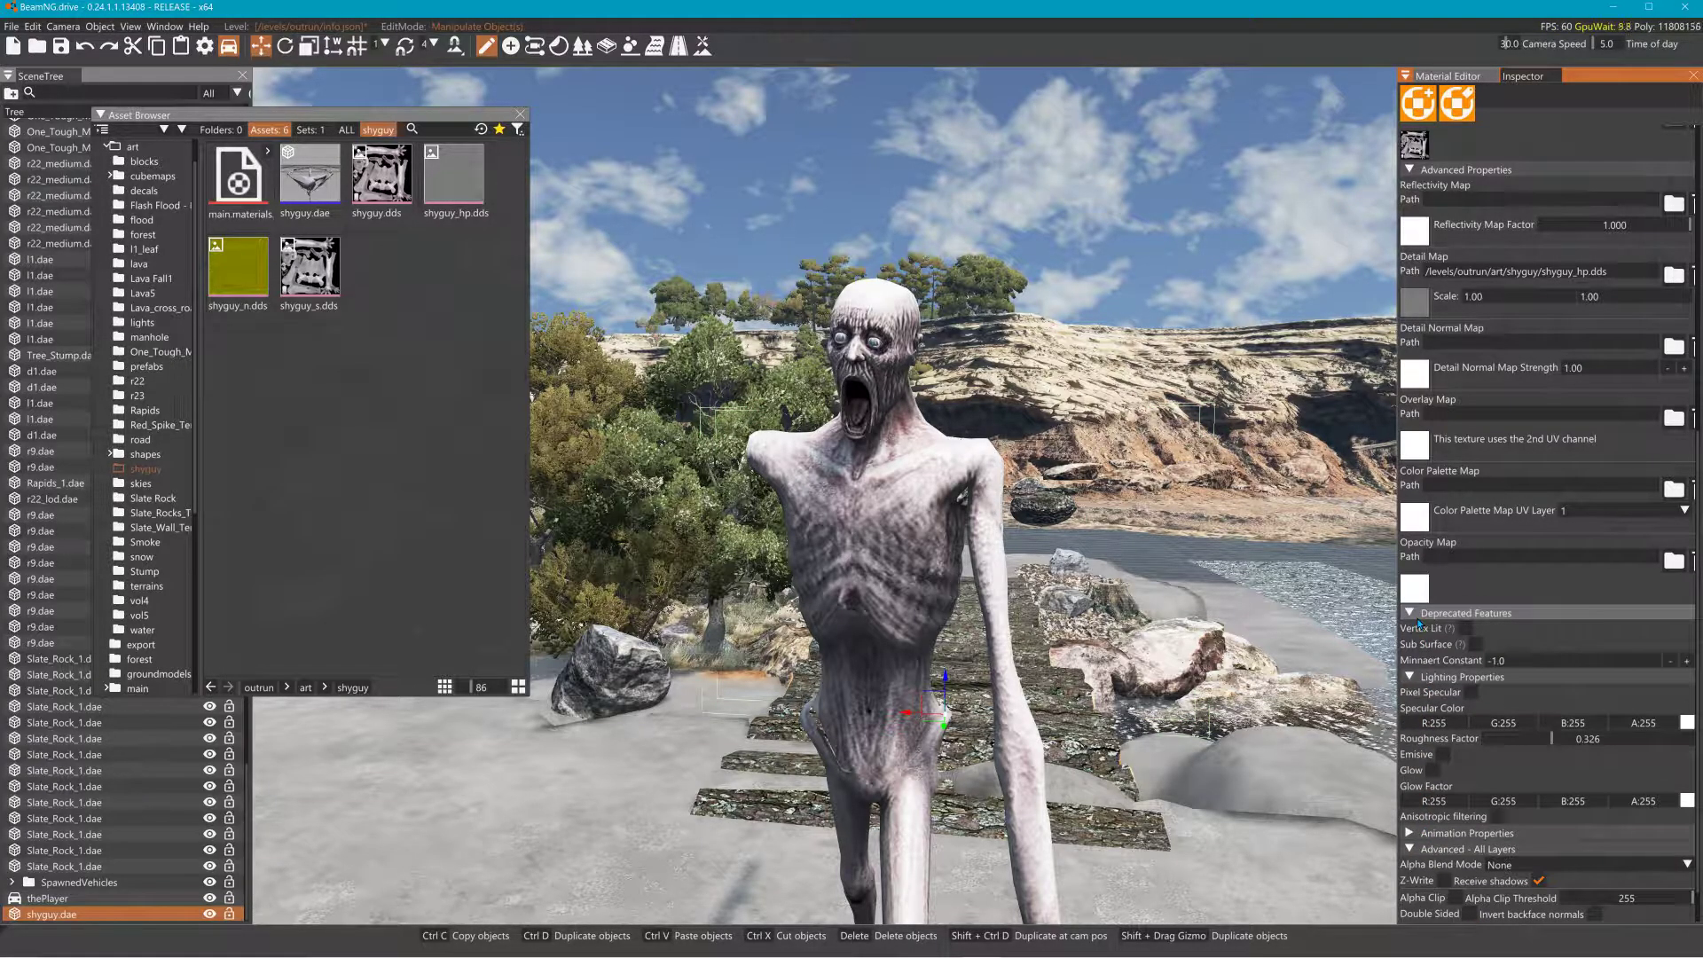
left_click(1476, 645)
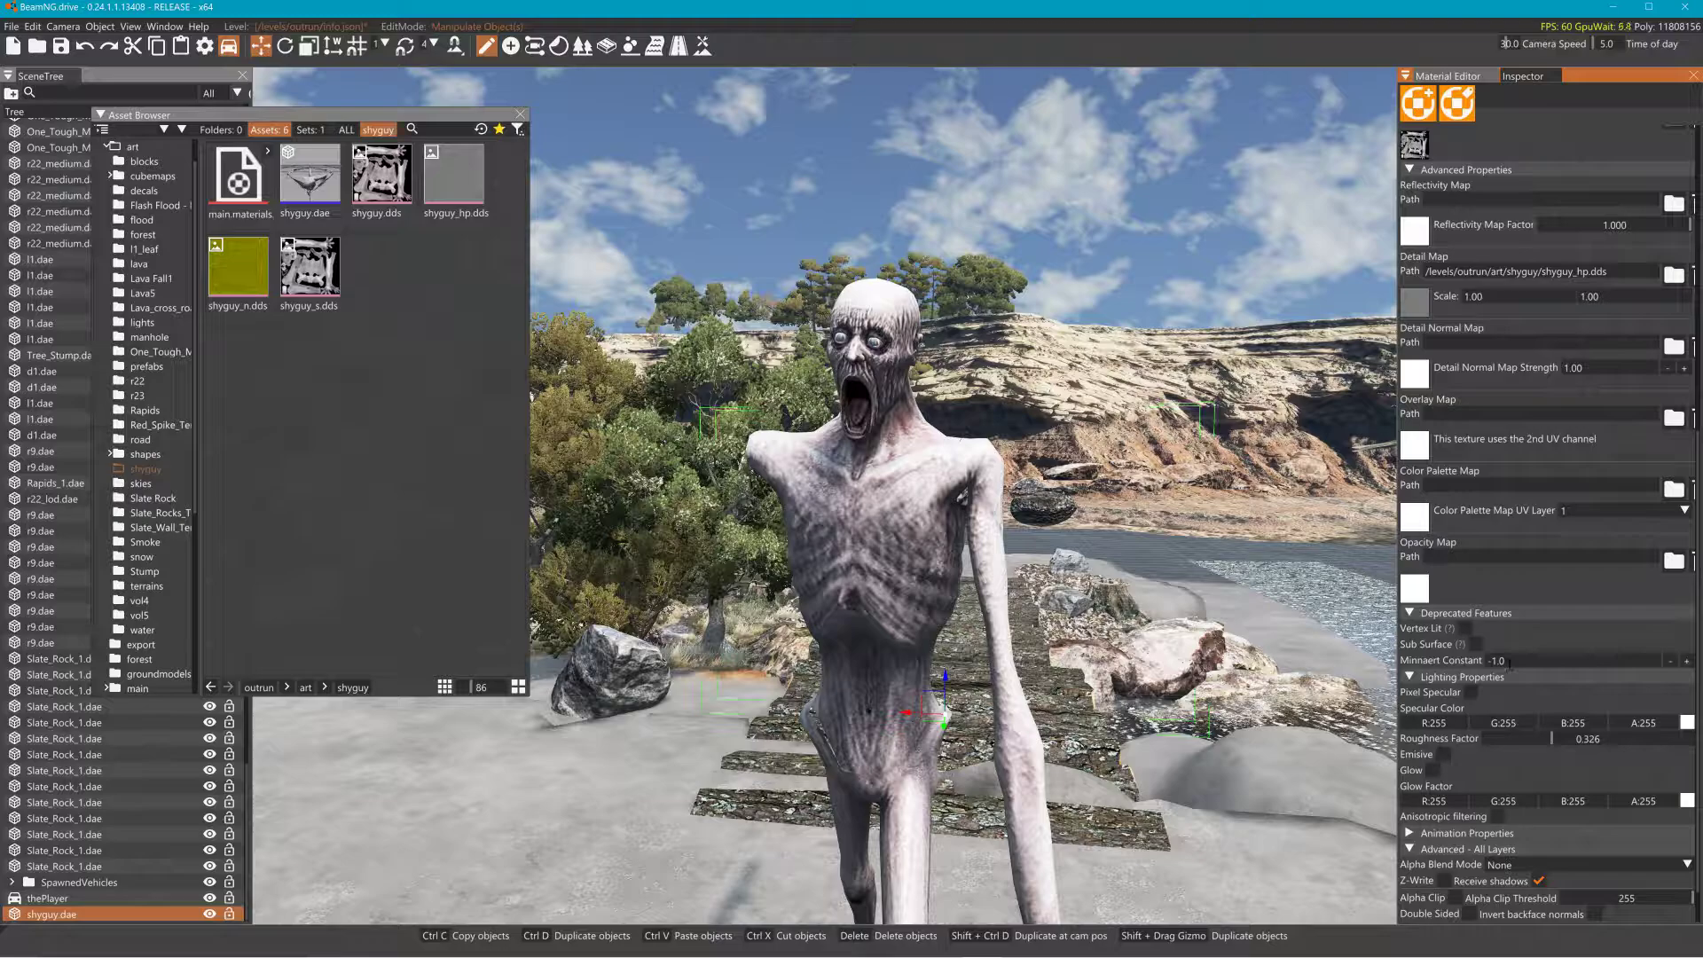
left_click(1511, 661)
type("1")
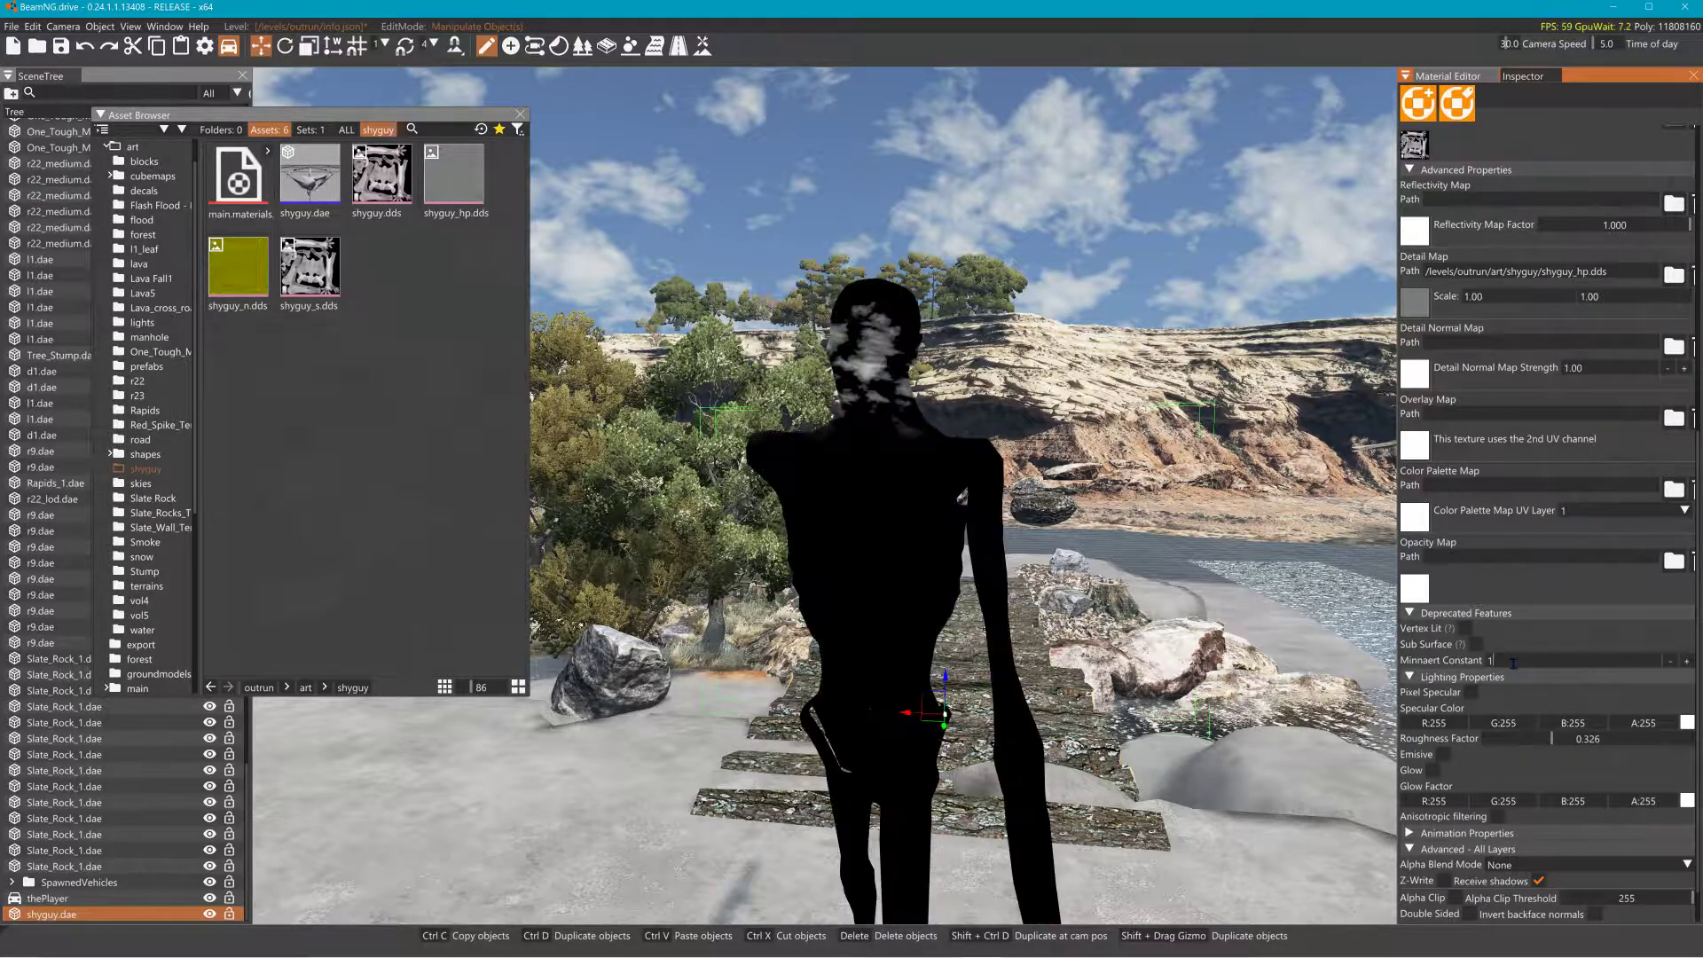
Step: Enable Vertex Lit and Sub Surface and set the Minnaert constant to -0.1
left_click(1465, 628)
left_click(1475, 645)
left_click(1508, 656)
type("-1")
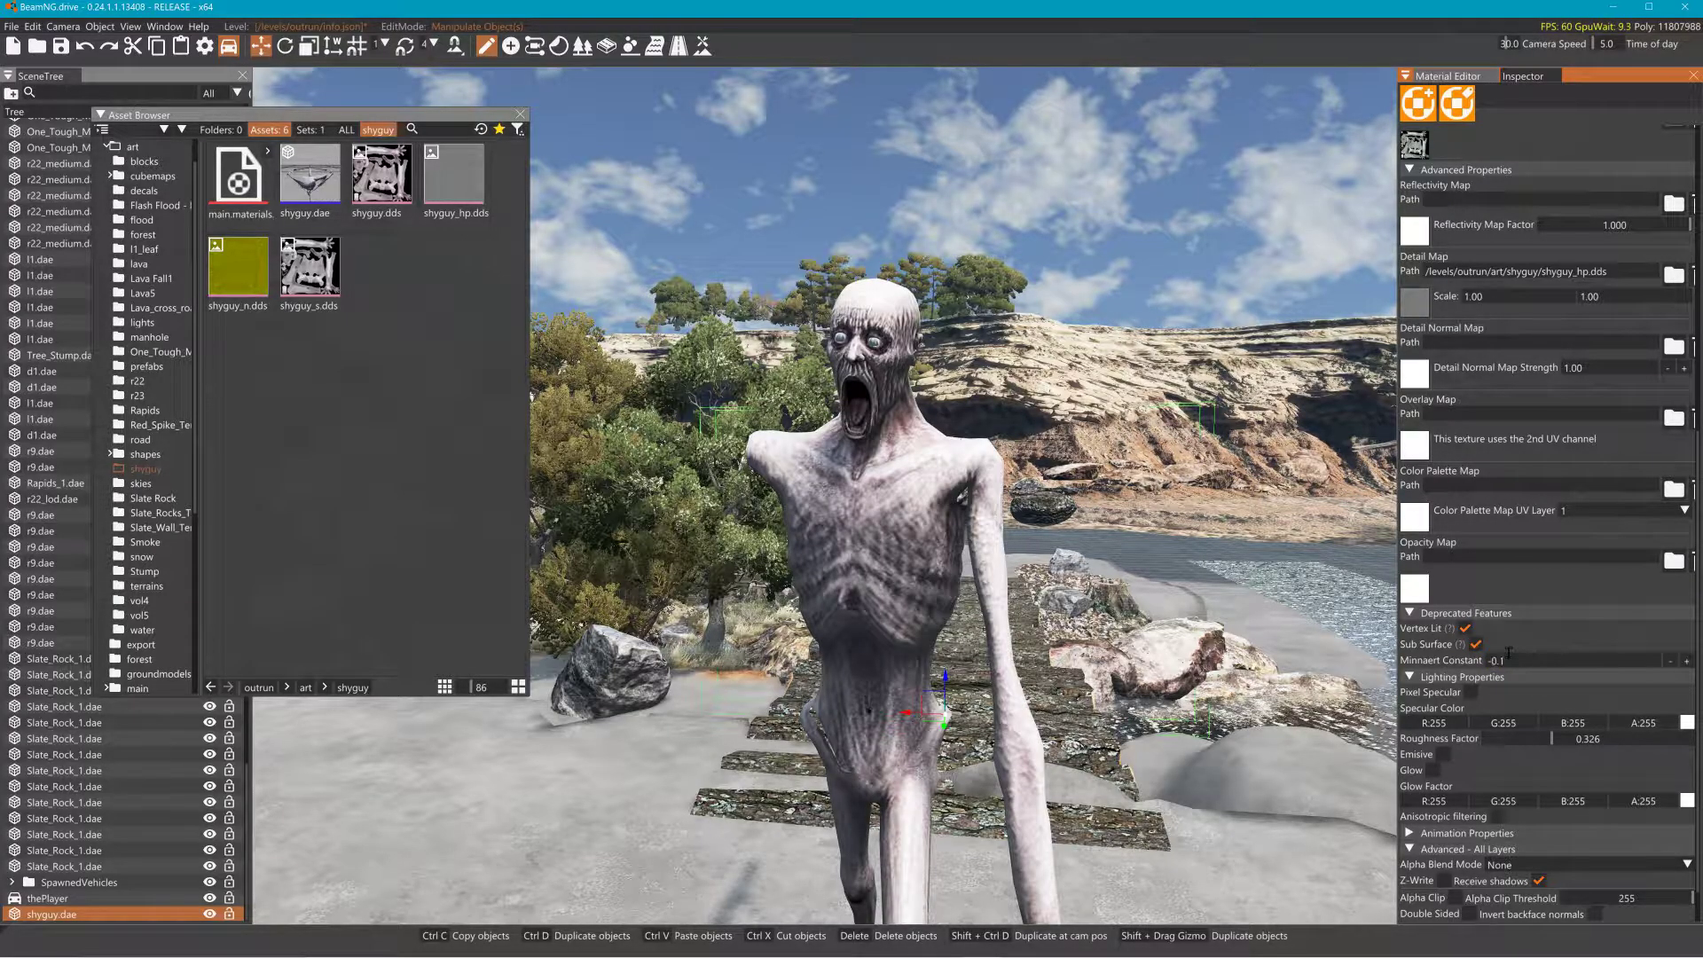
Step: Set the Minnaert constant to 0.0 and disable Vertex Lit and Sub Surface
left_click(1681, 666)
left_click(1468, 630)
left_click(1475, 644)
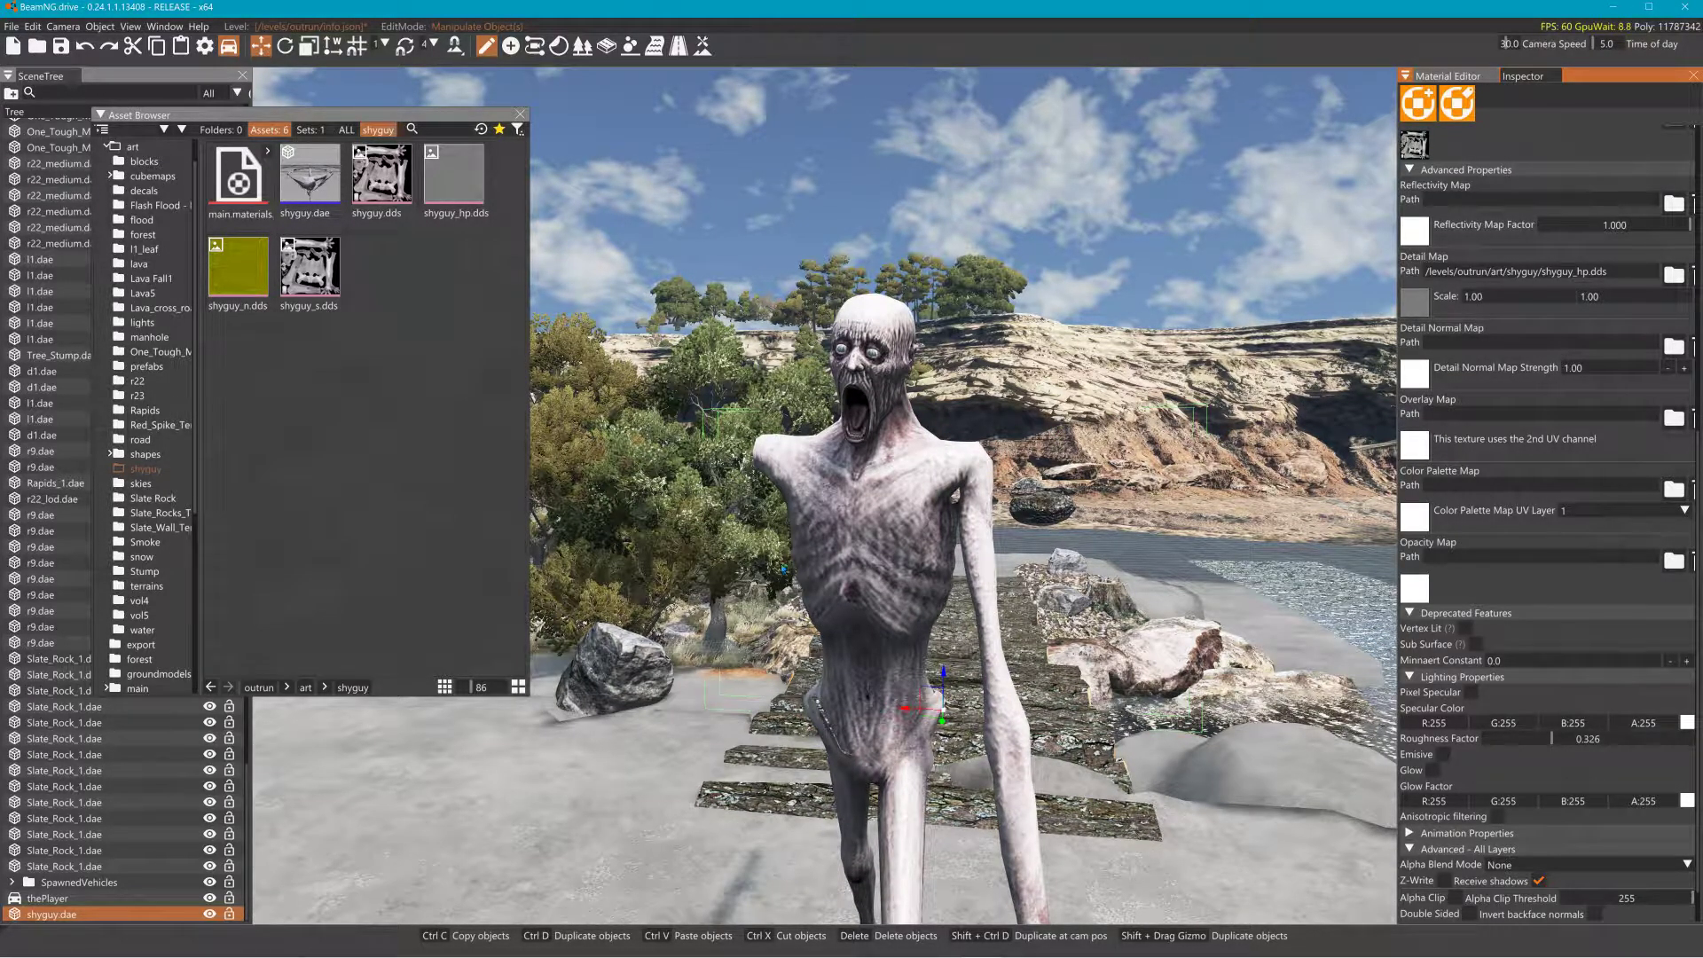
Step: Switch to Blender and apply all transforms to the creature's Body.LP mesh
key("alt+Tab")
key("alt+Tab")
key("alt+Tab")
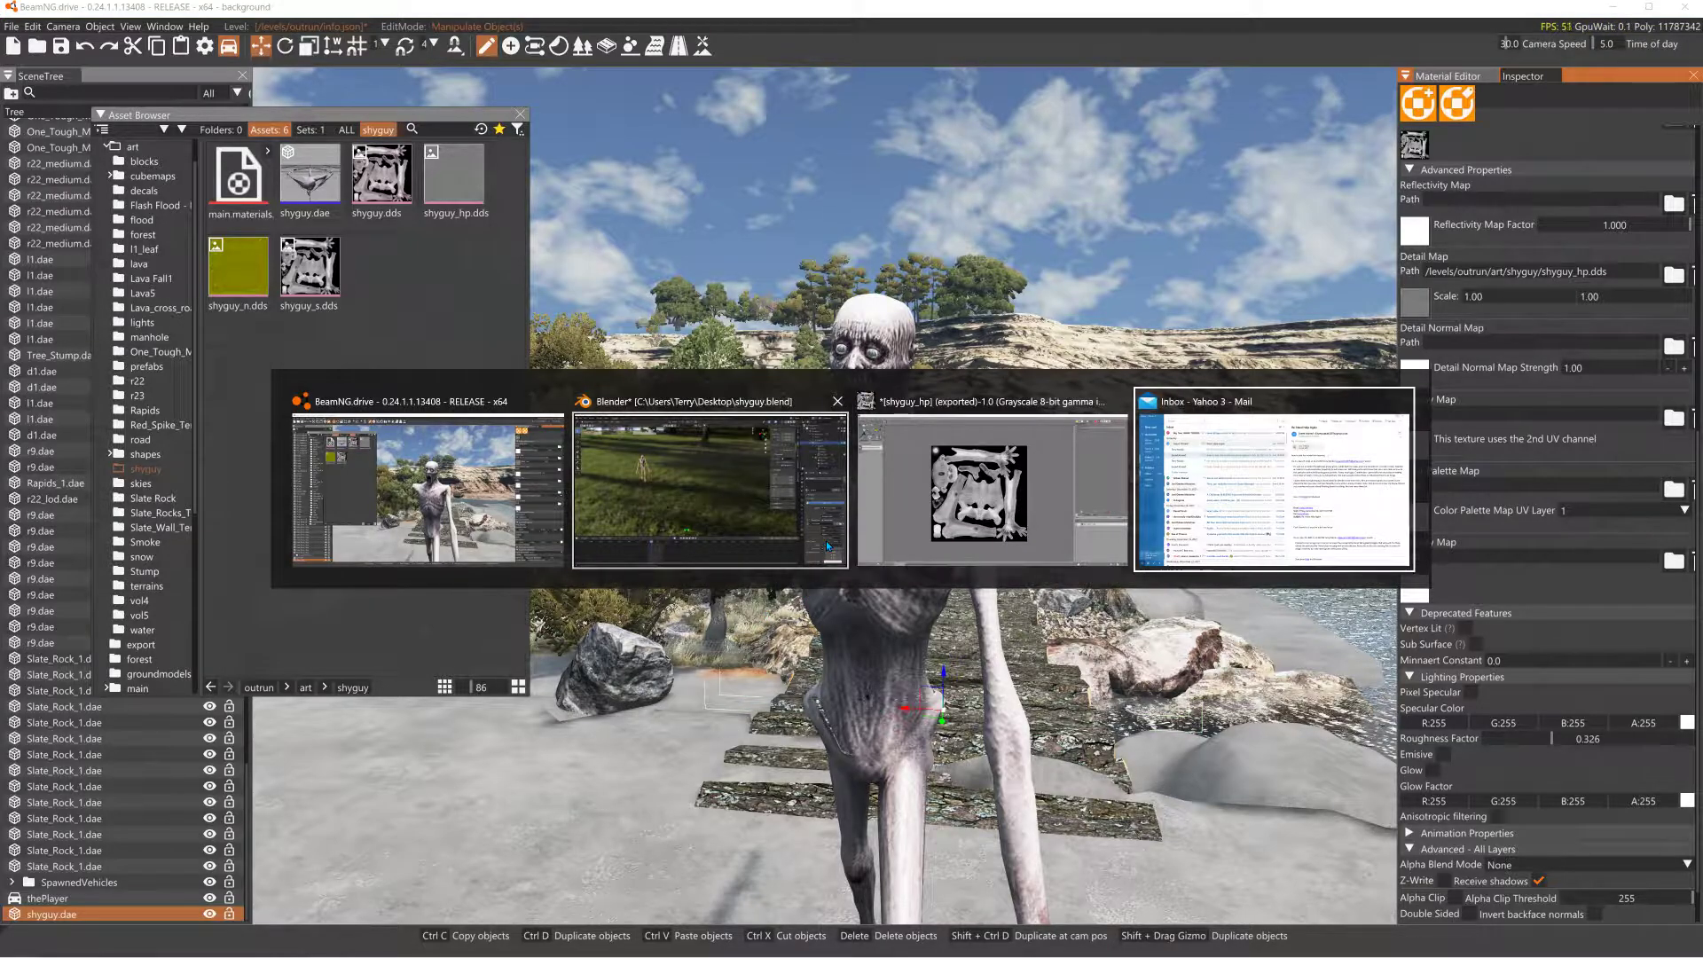
key("alt+Tab")
key("alt+Tab")
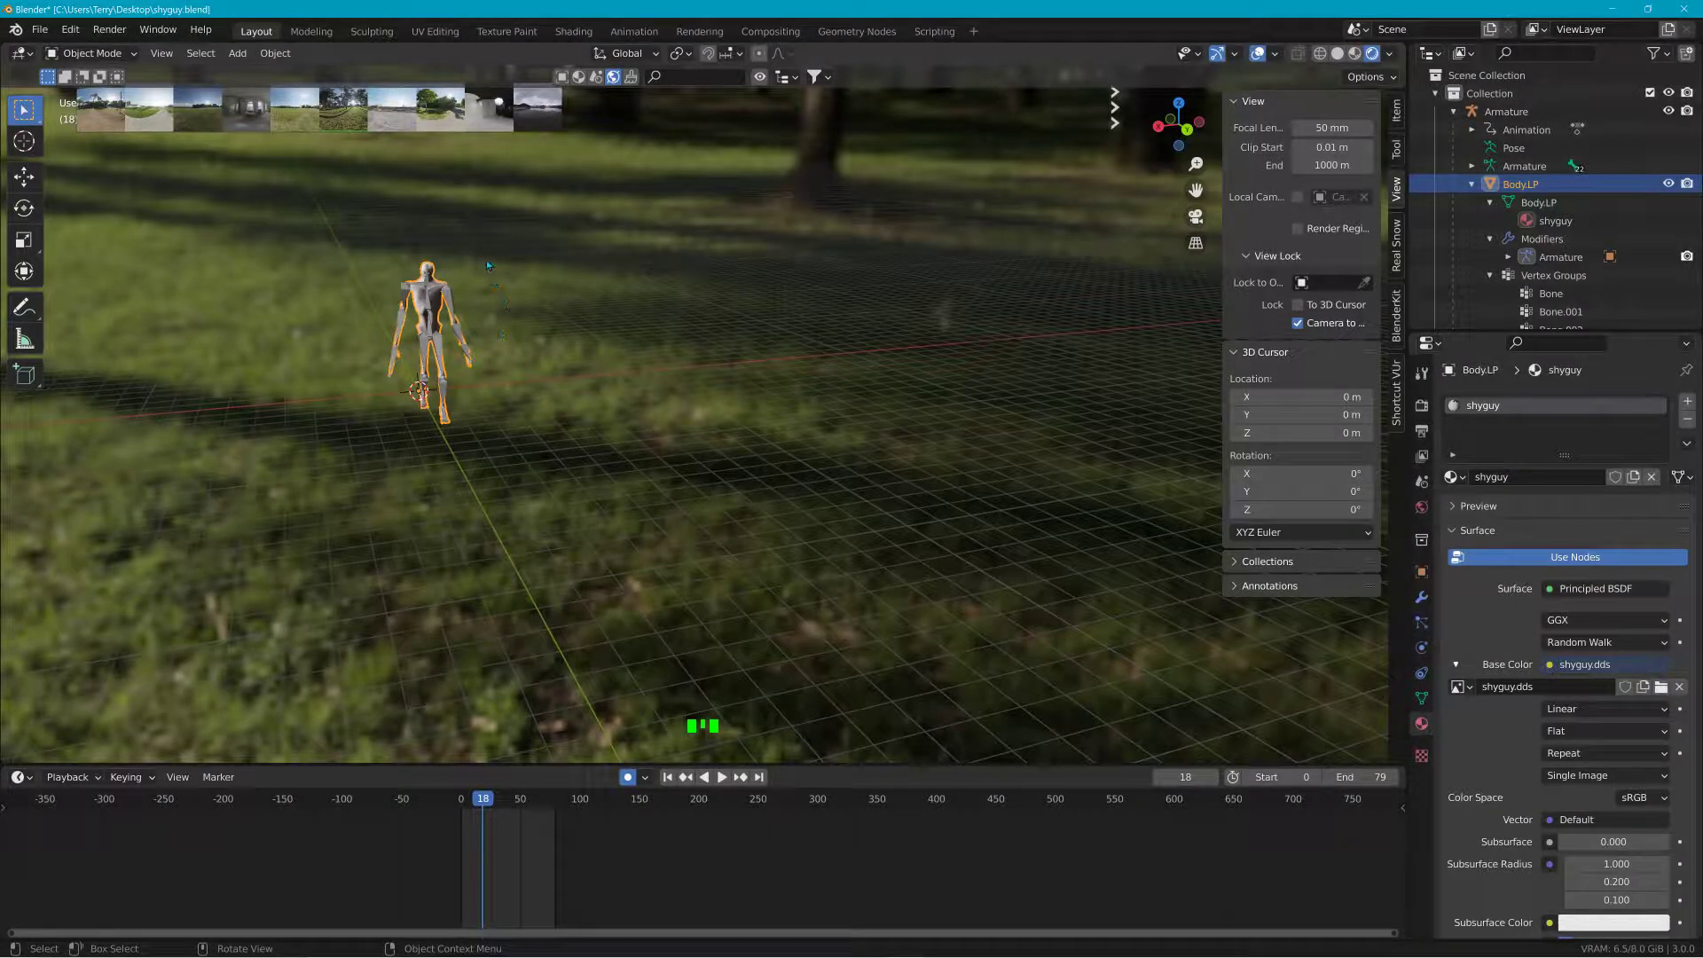
middle_click_drag(482, 333, 392, 402)
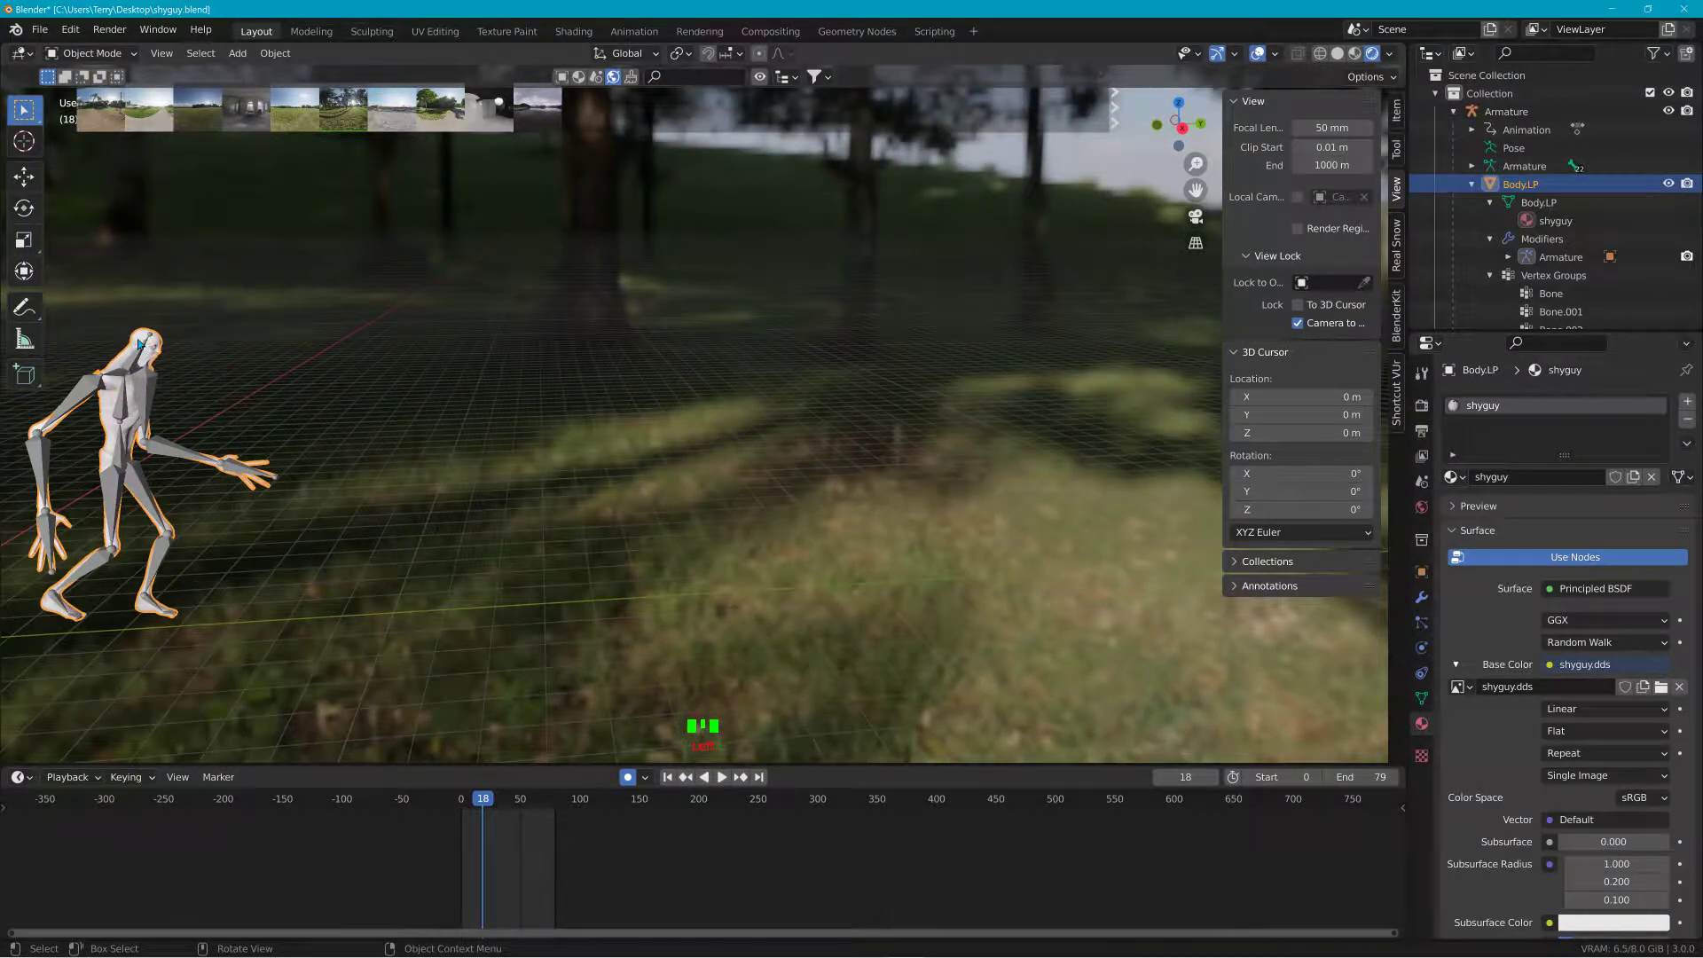
left_click(274, 54)
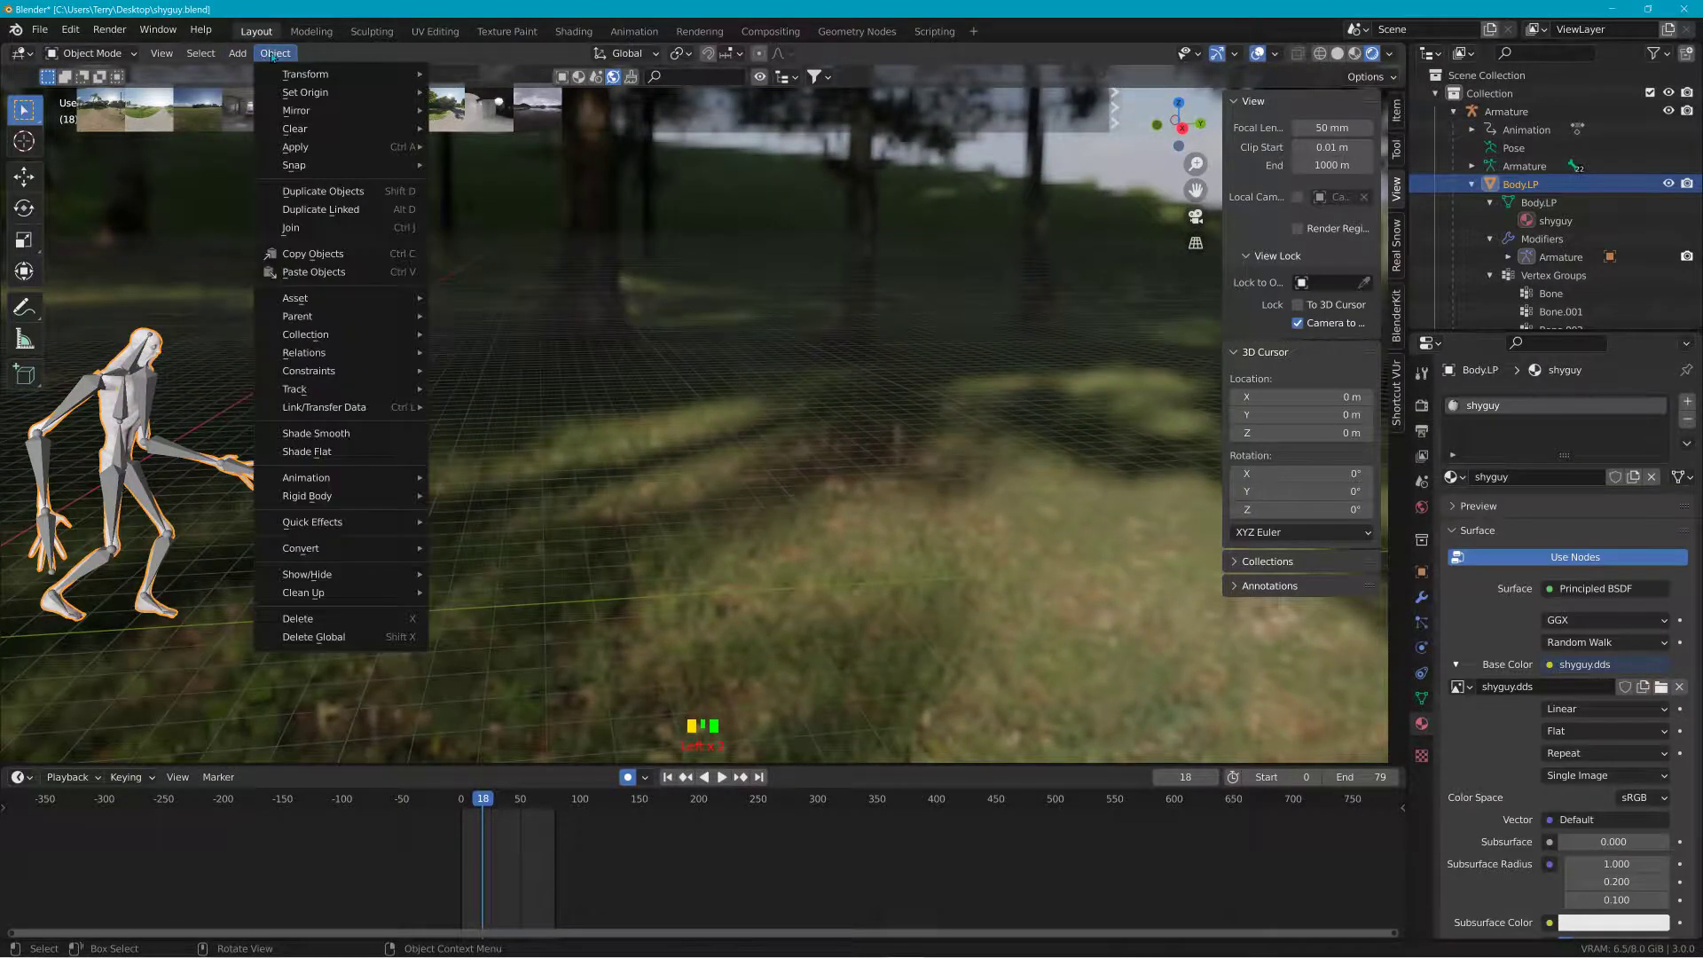
mouse_move(311, 145)
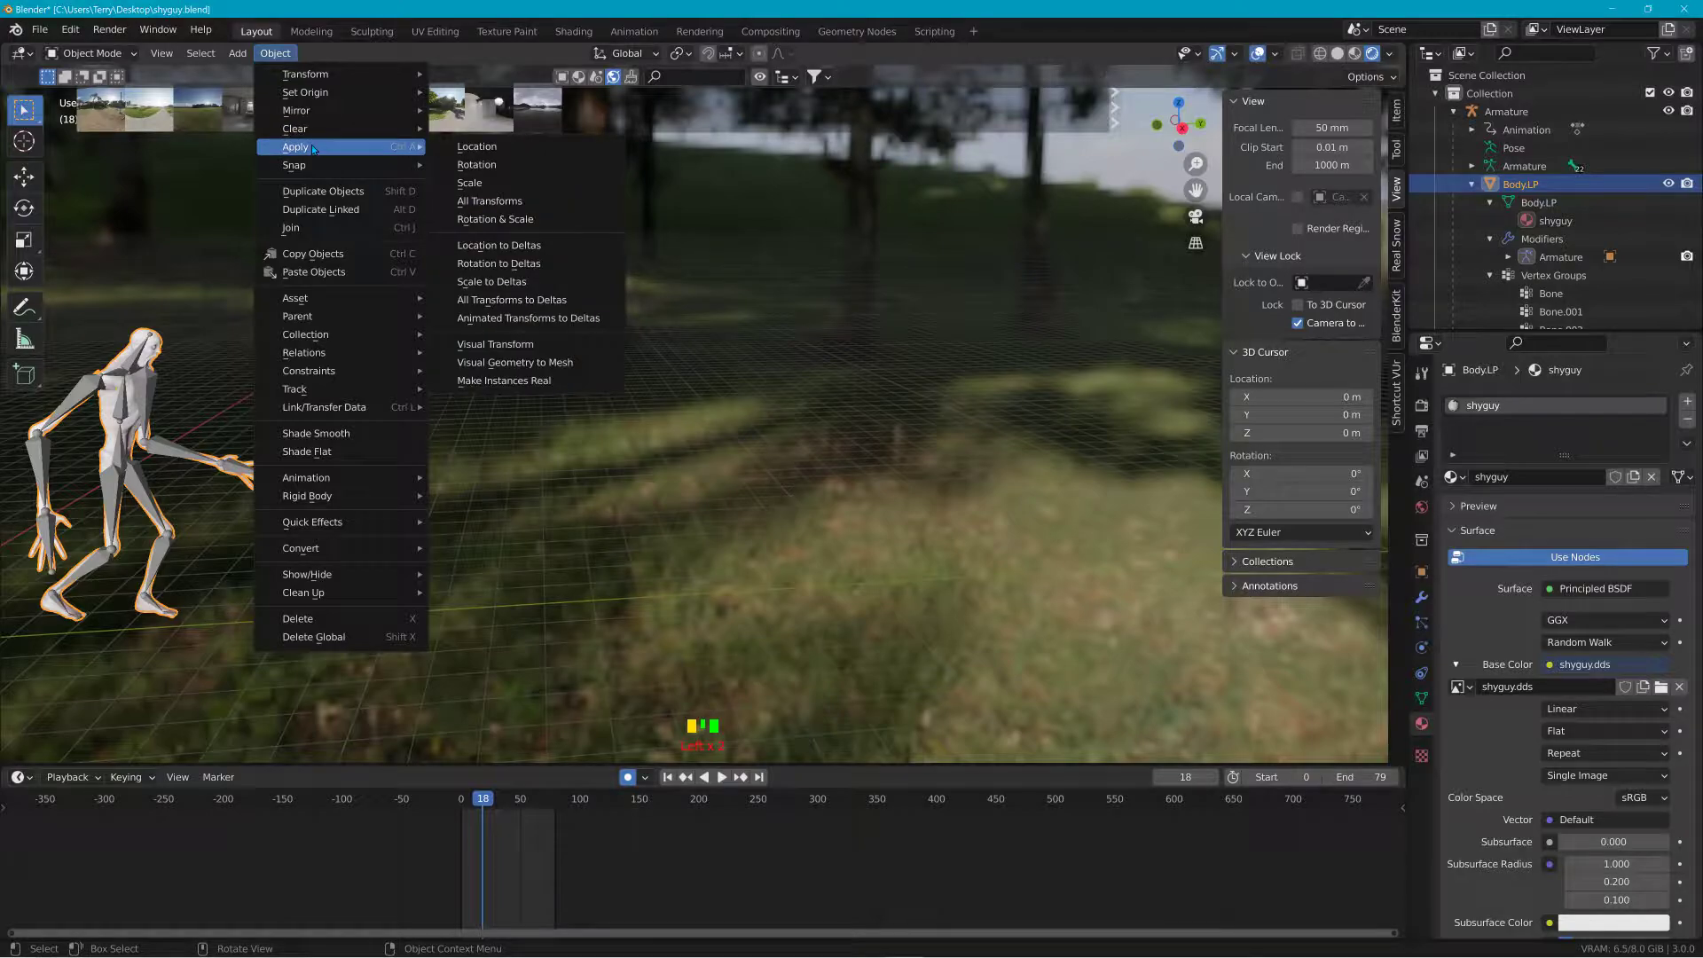
left_click(488, 204)
Step: Open the COLLADA export settings for shyguy.dae
left_click(40, 29)
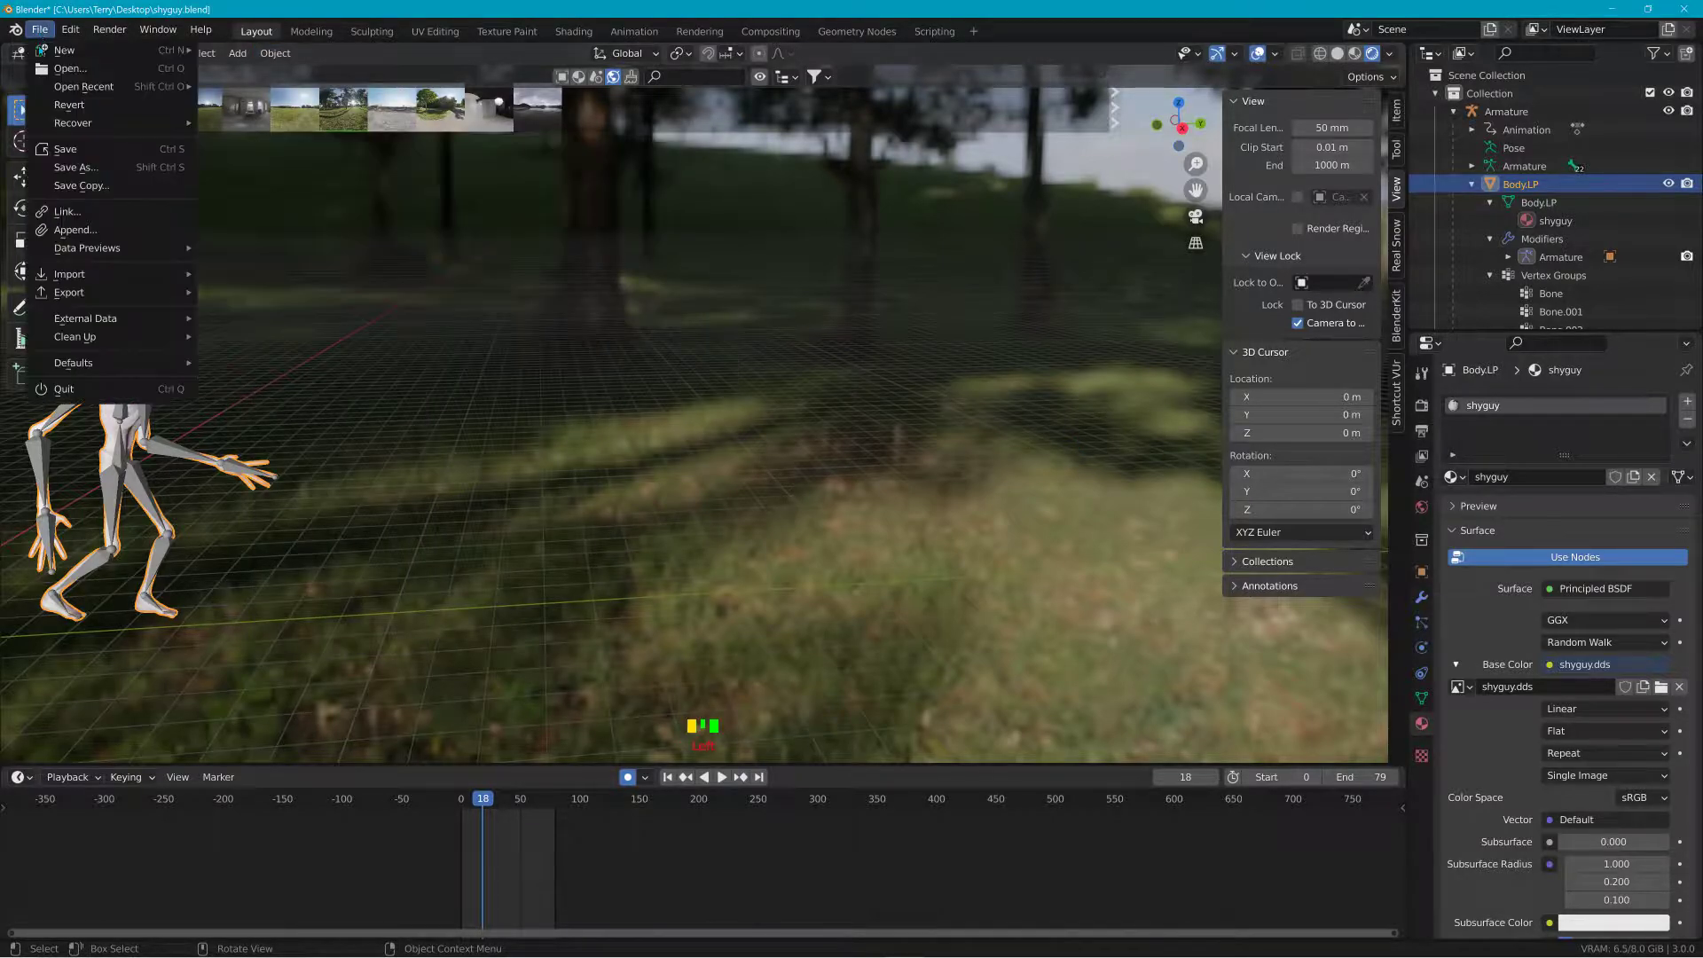
mouse_move(71, 292)
left_click(258, 291)
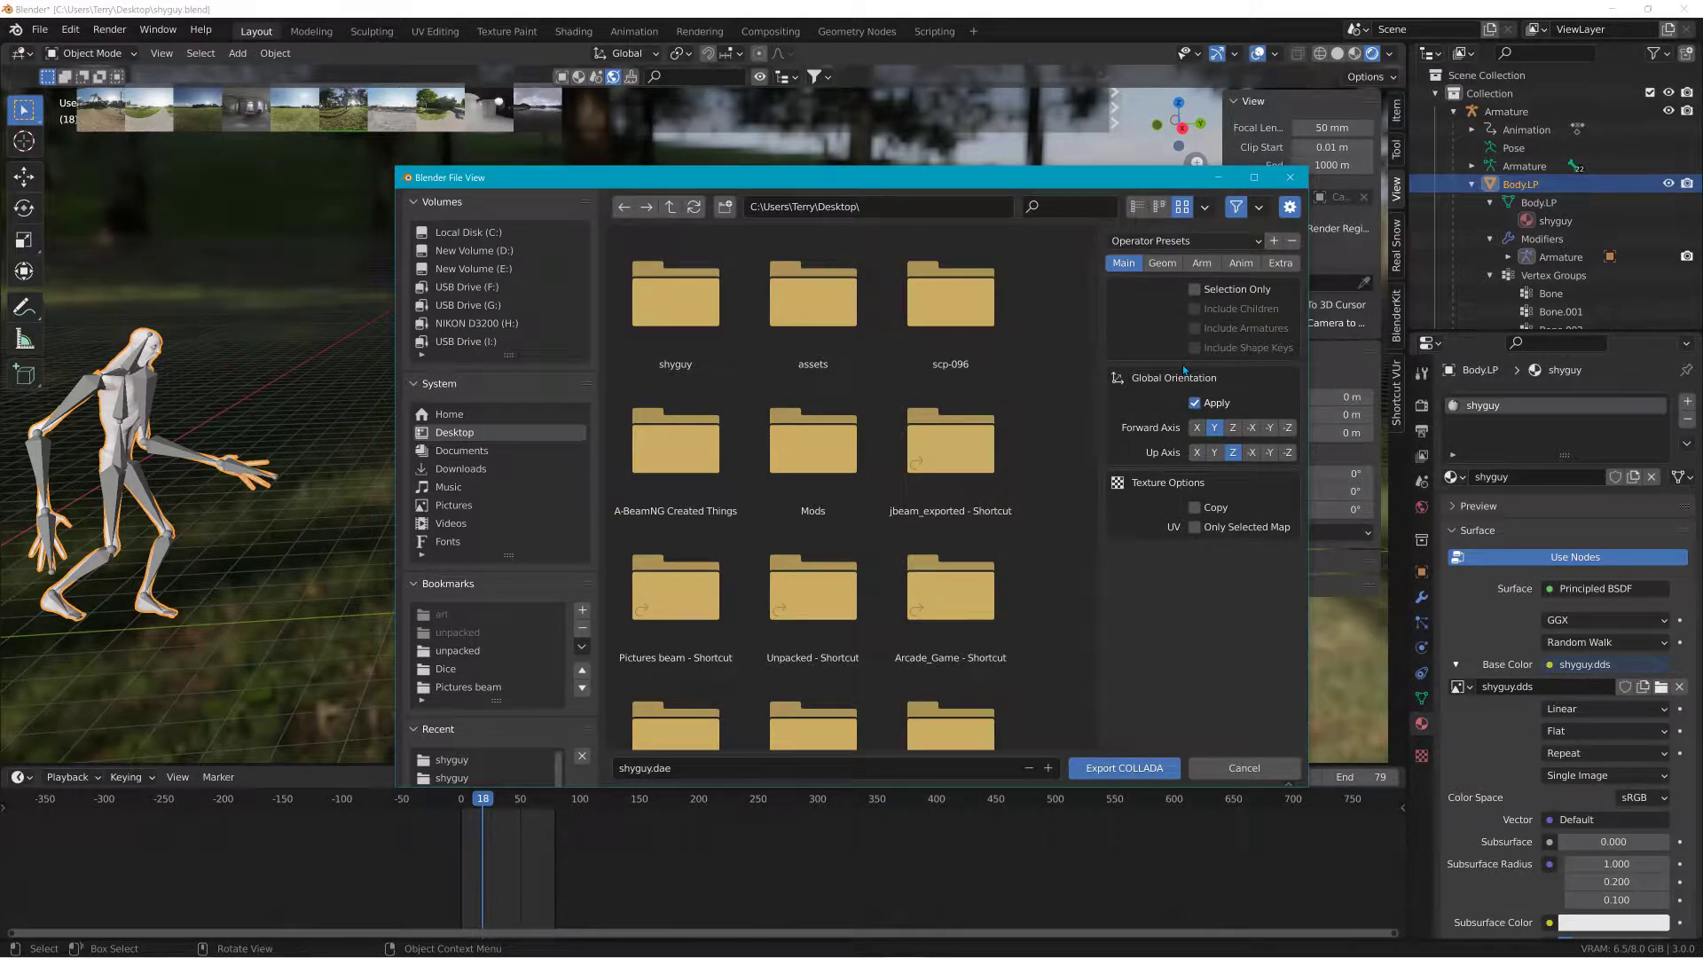
Step: Switch to BeamNG.drive to check the creature in the level, and return to Blender's export window
key("alt+Tab")
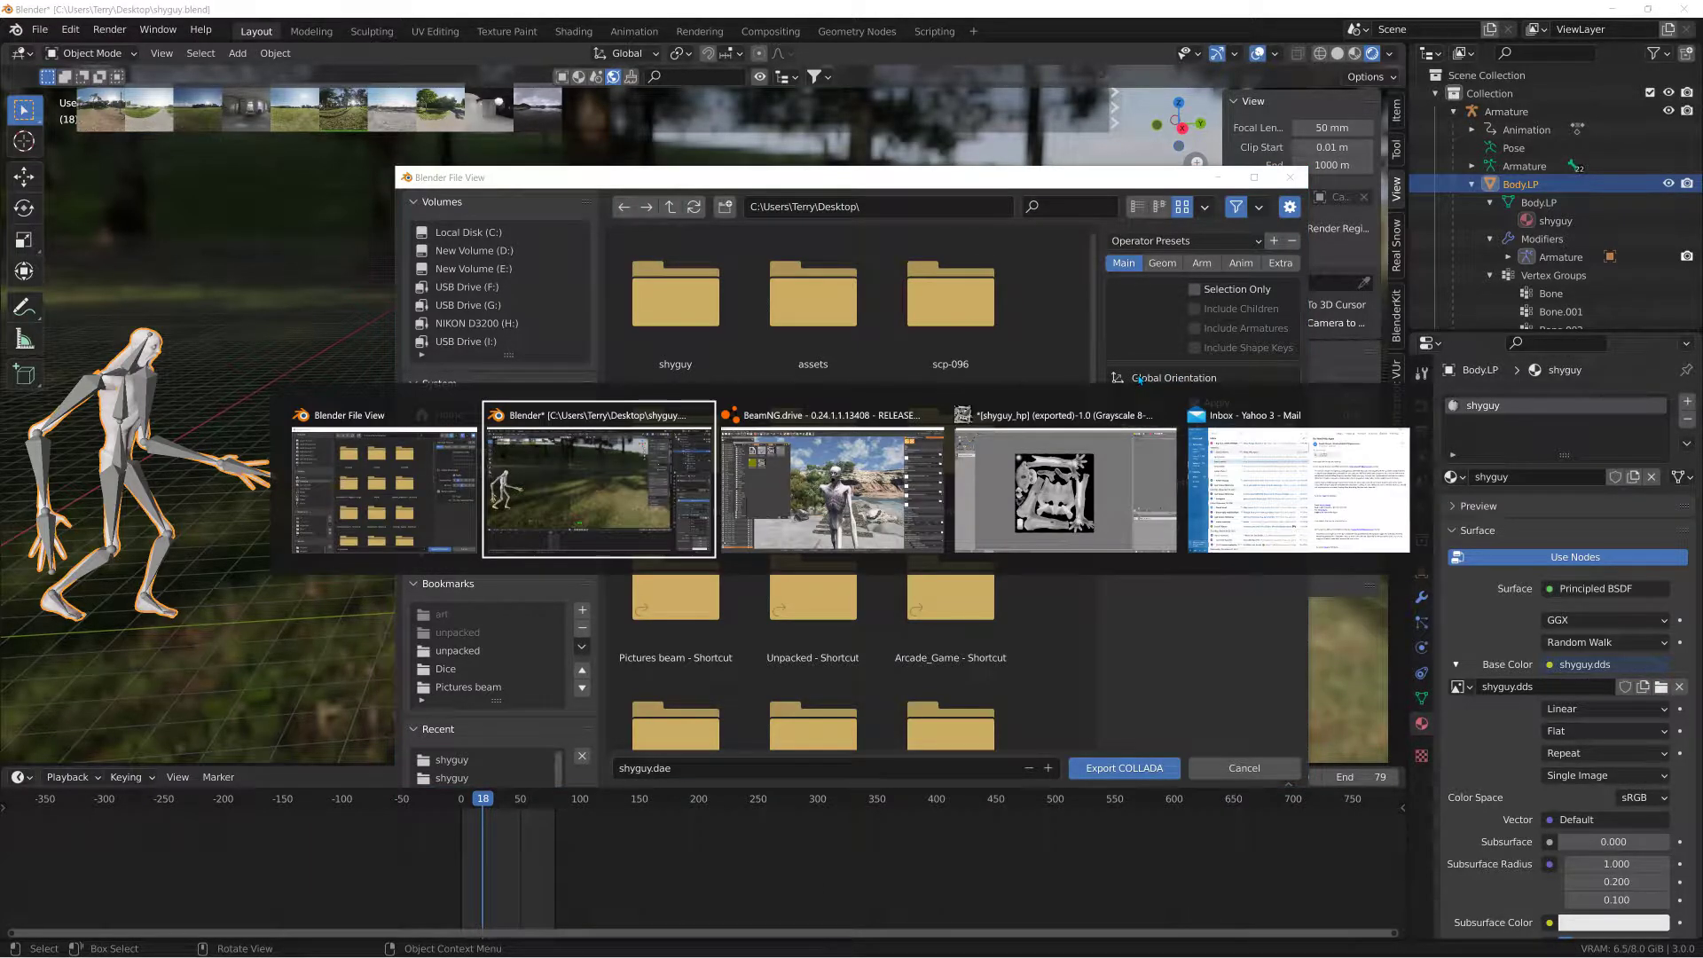
key("alt+Tab")
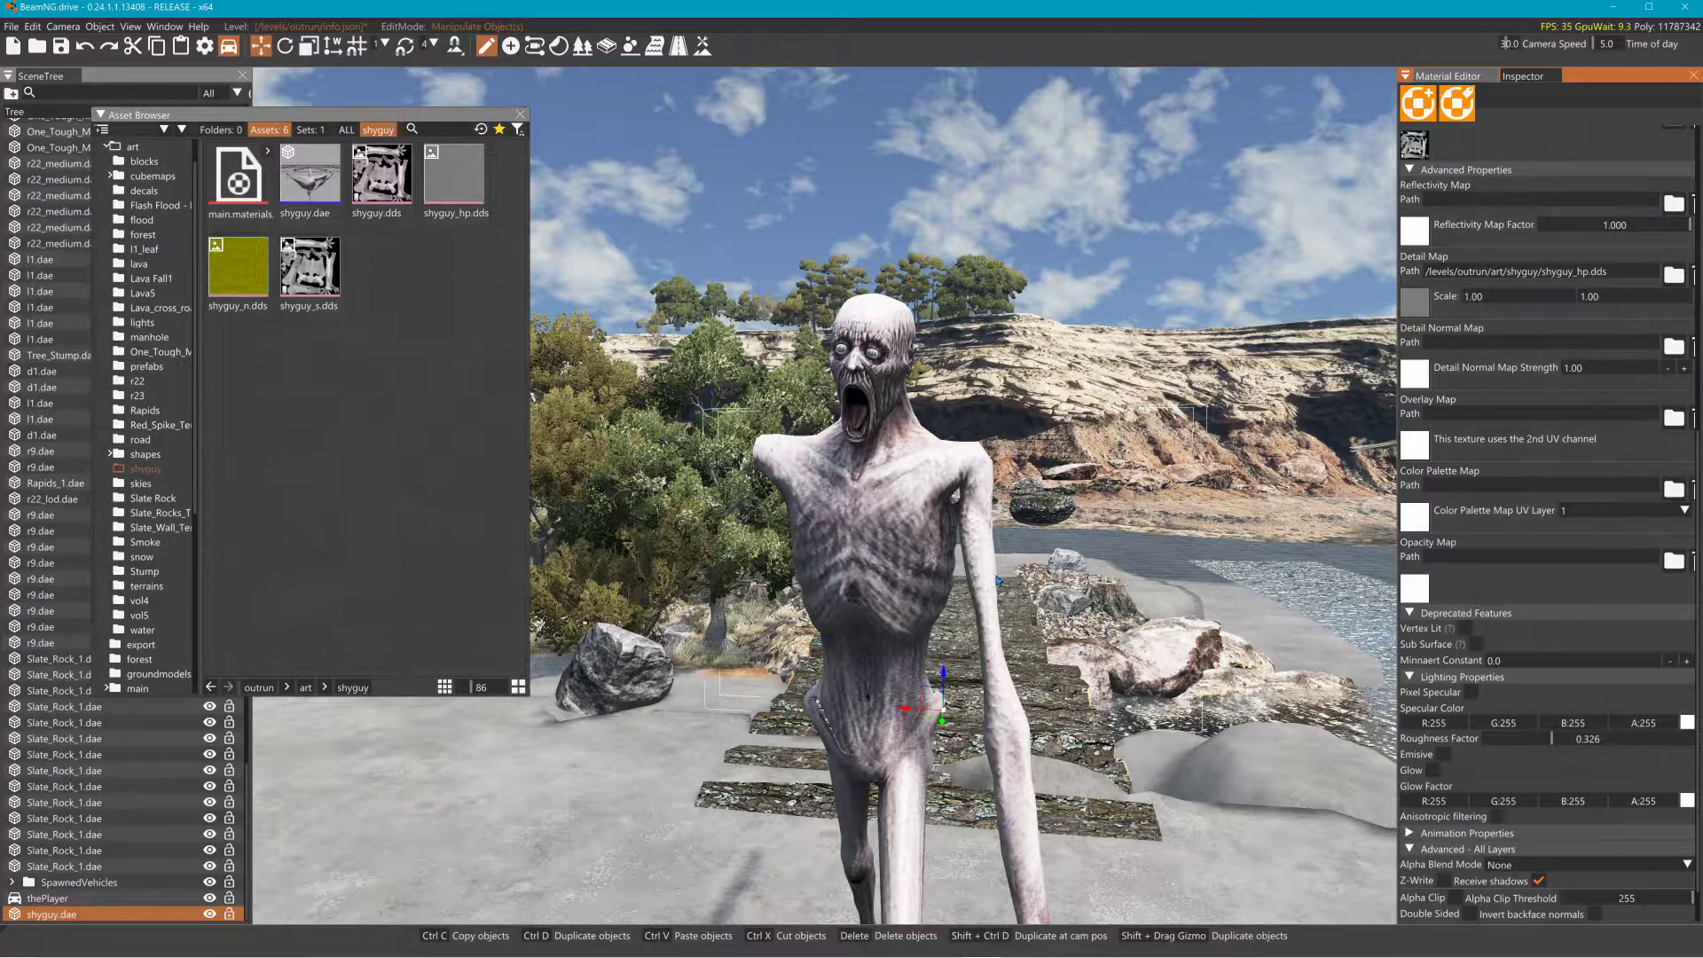
key("alt+Tab")
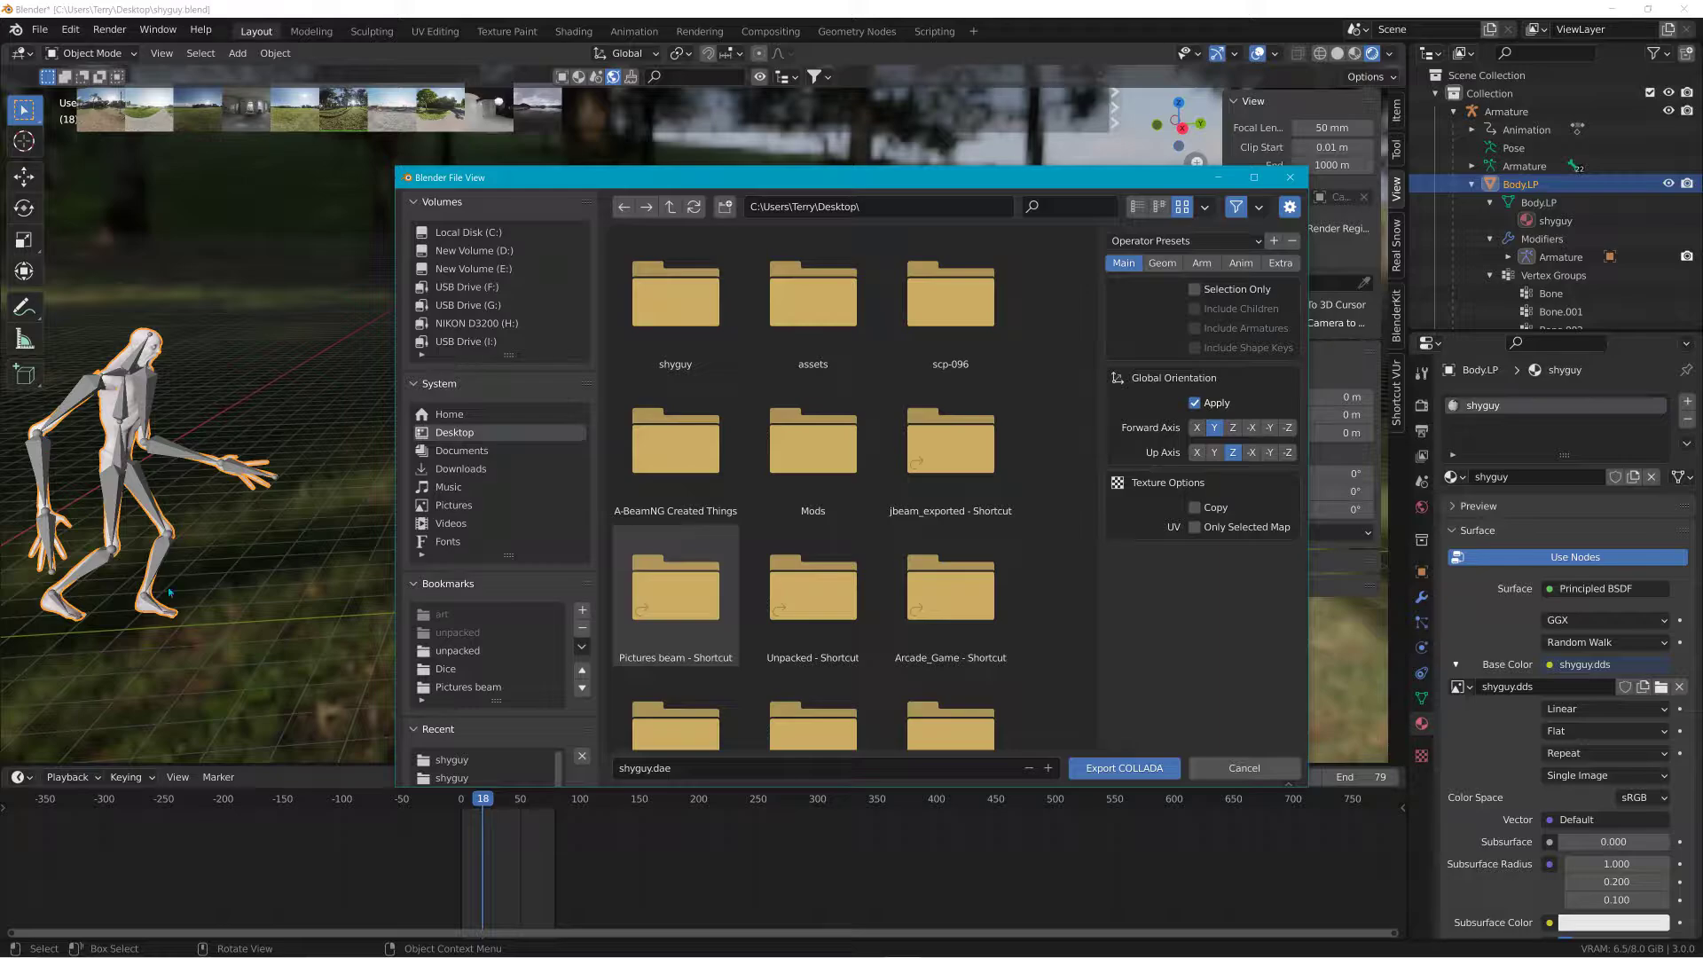
Step: Add the creature's armature to the selection together with the Body.LP mesh
left_click(140, 331)
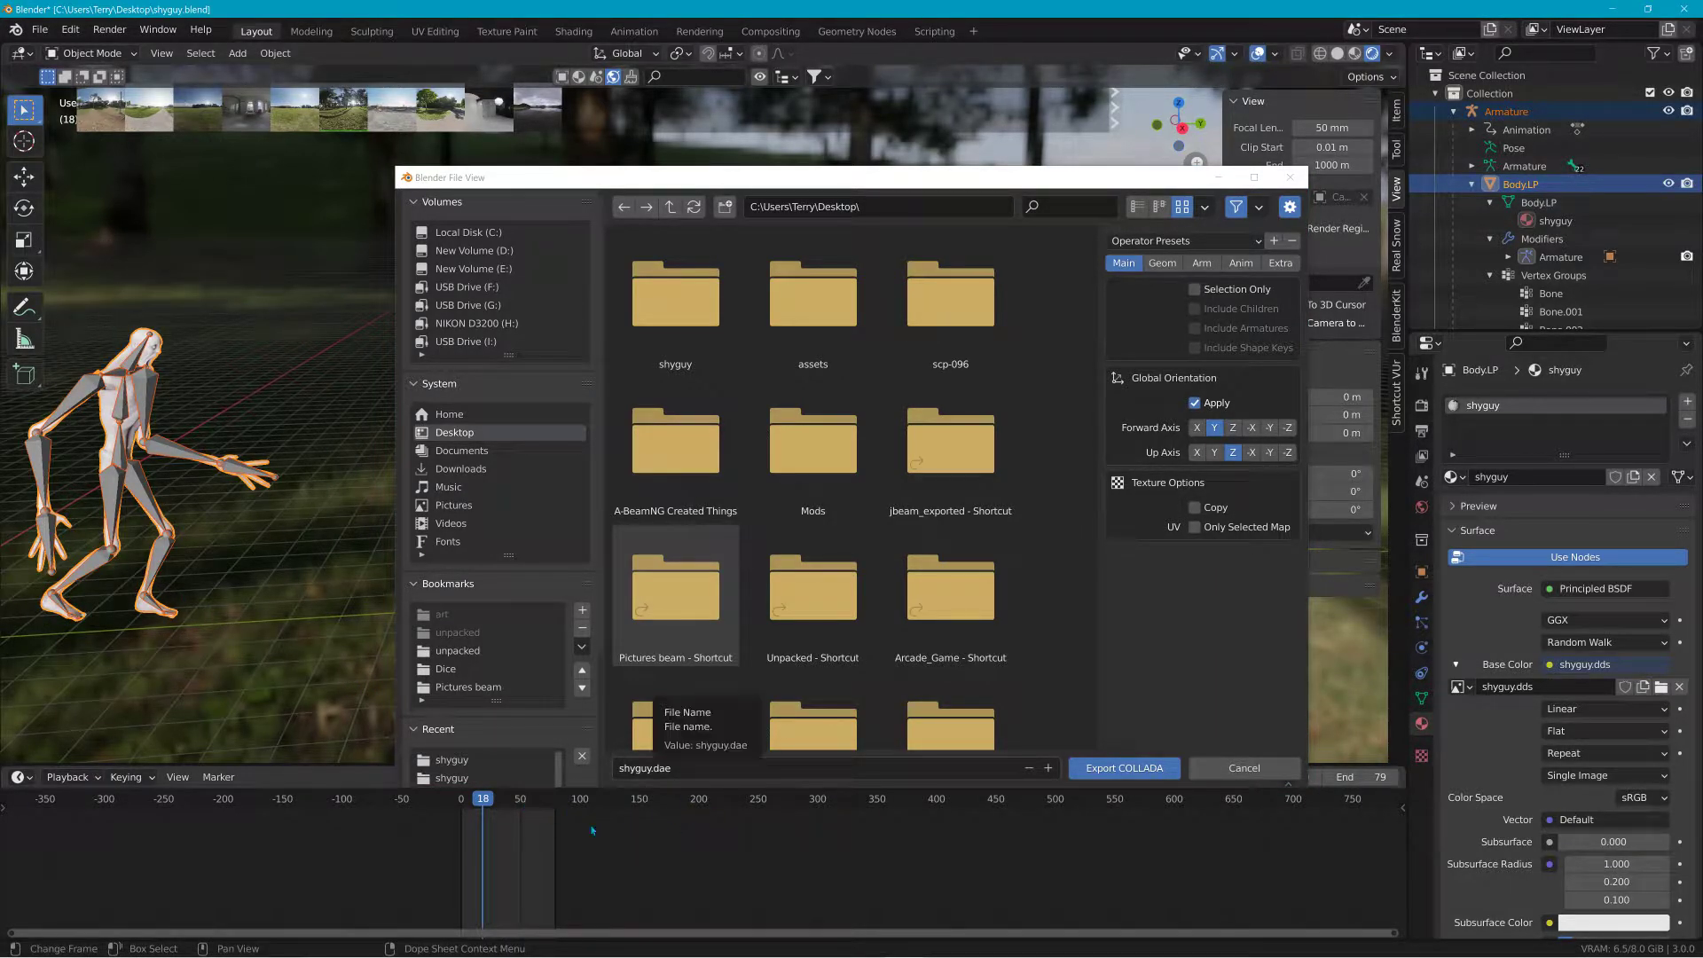
middle_click_drag(623, 833, 602, 894)
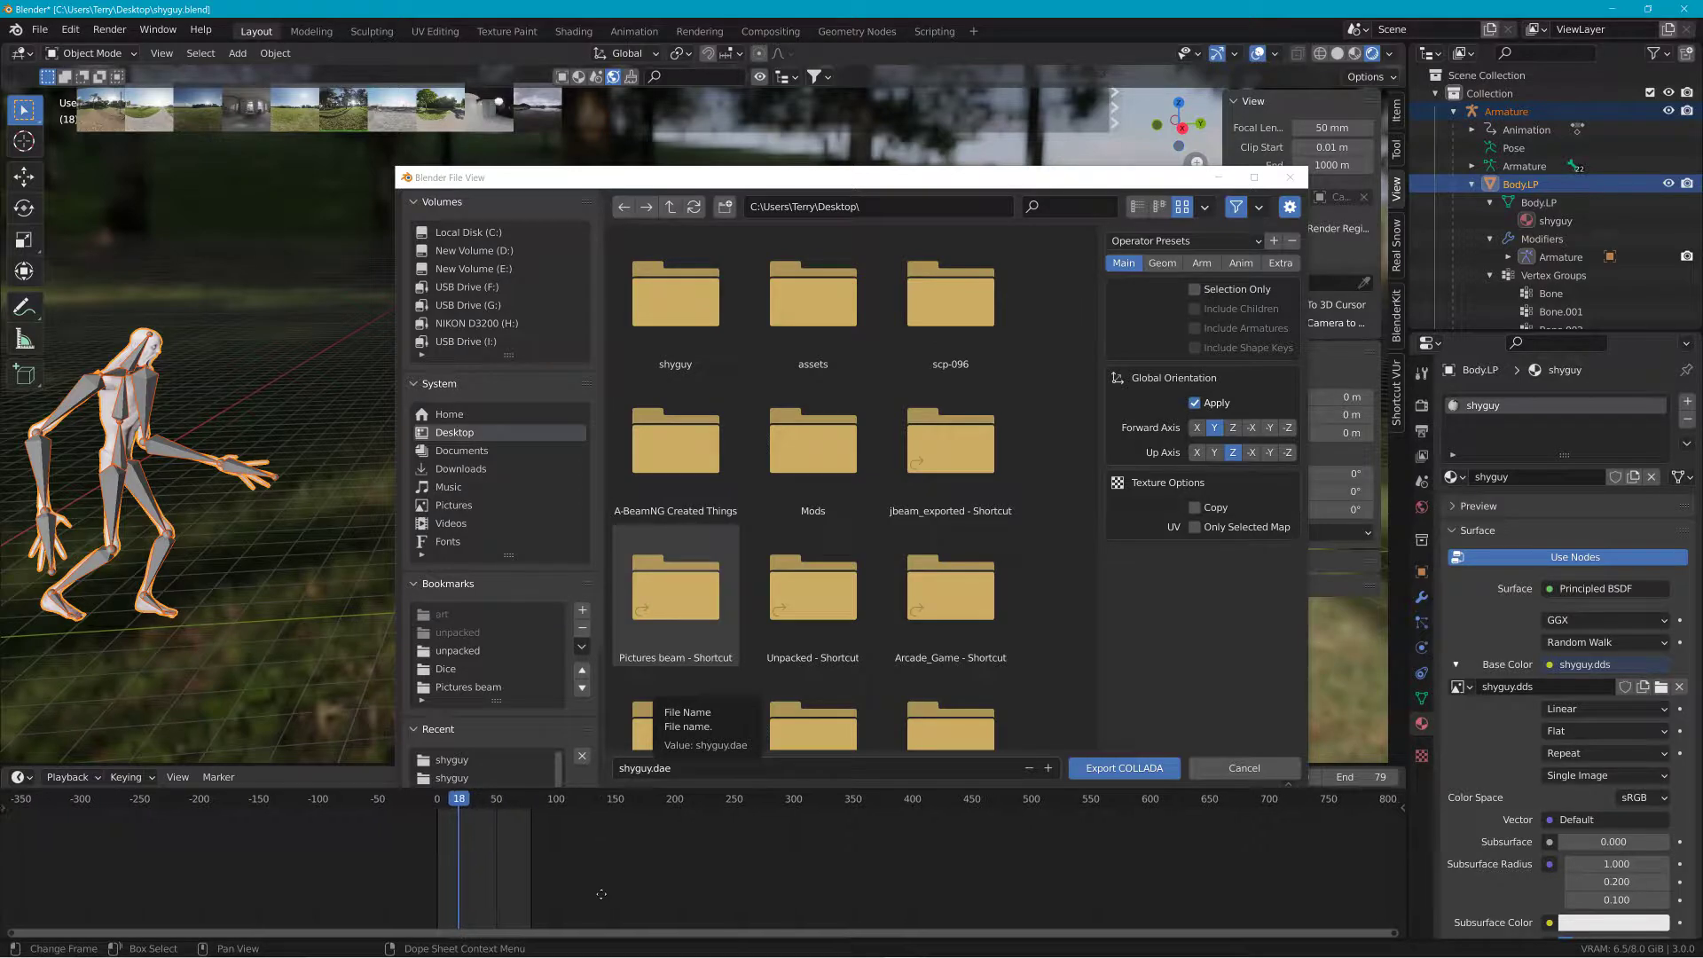
Step: Close the COLLADA export window without exporting and deselect the creature's armature and Body.LP mesh
left_click(1290, 177)
middle_click_drag(288, 410, 592, 399, "shift")
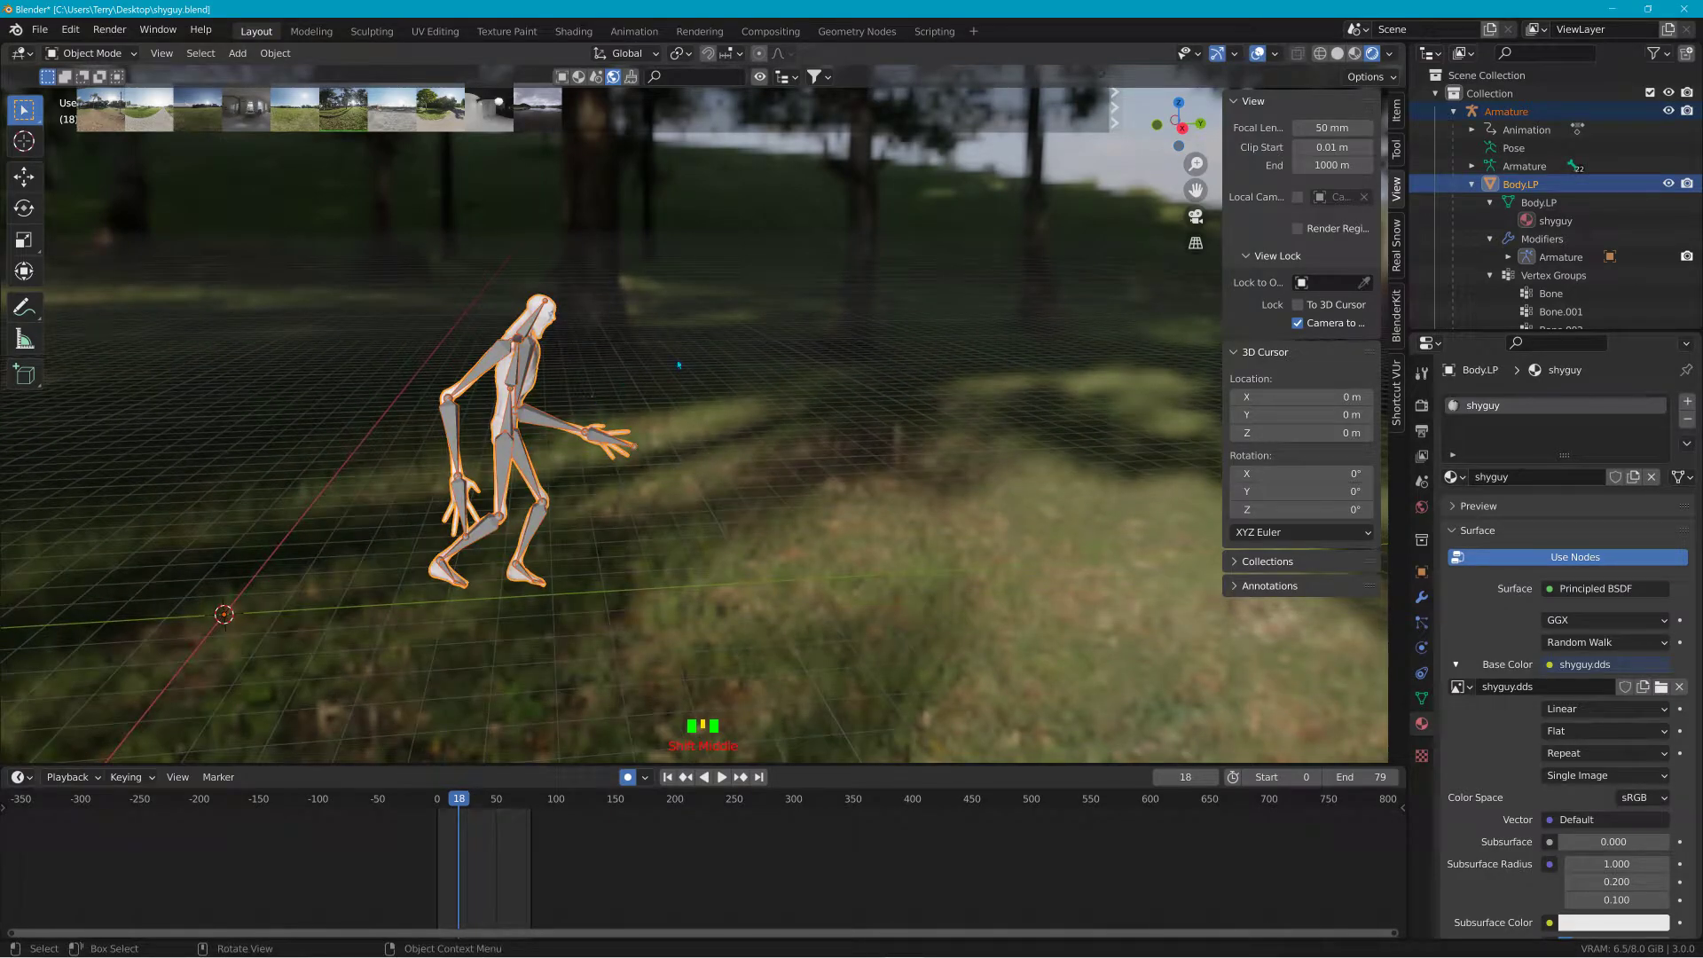
left_click(606, 574)
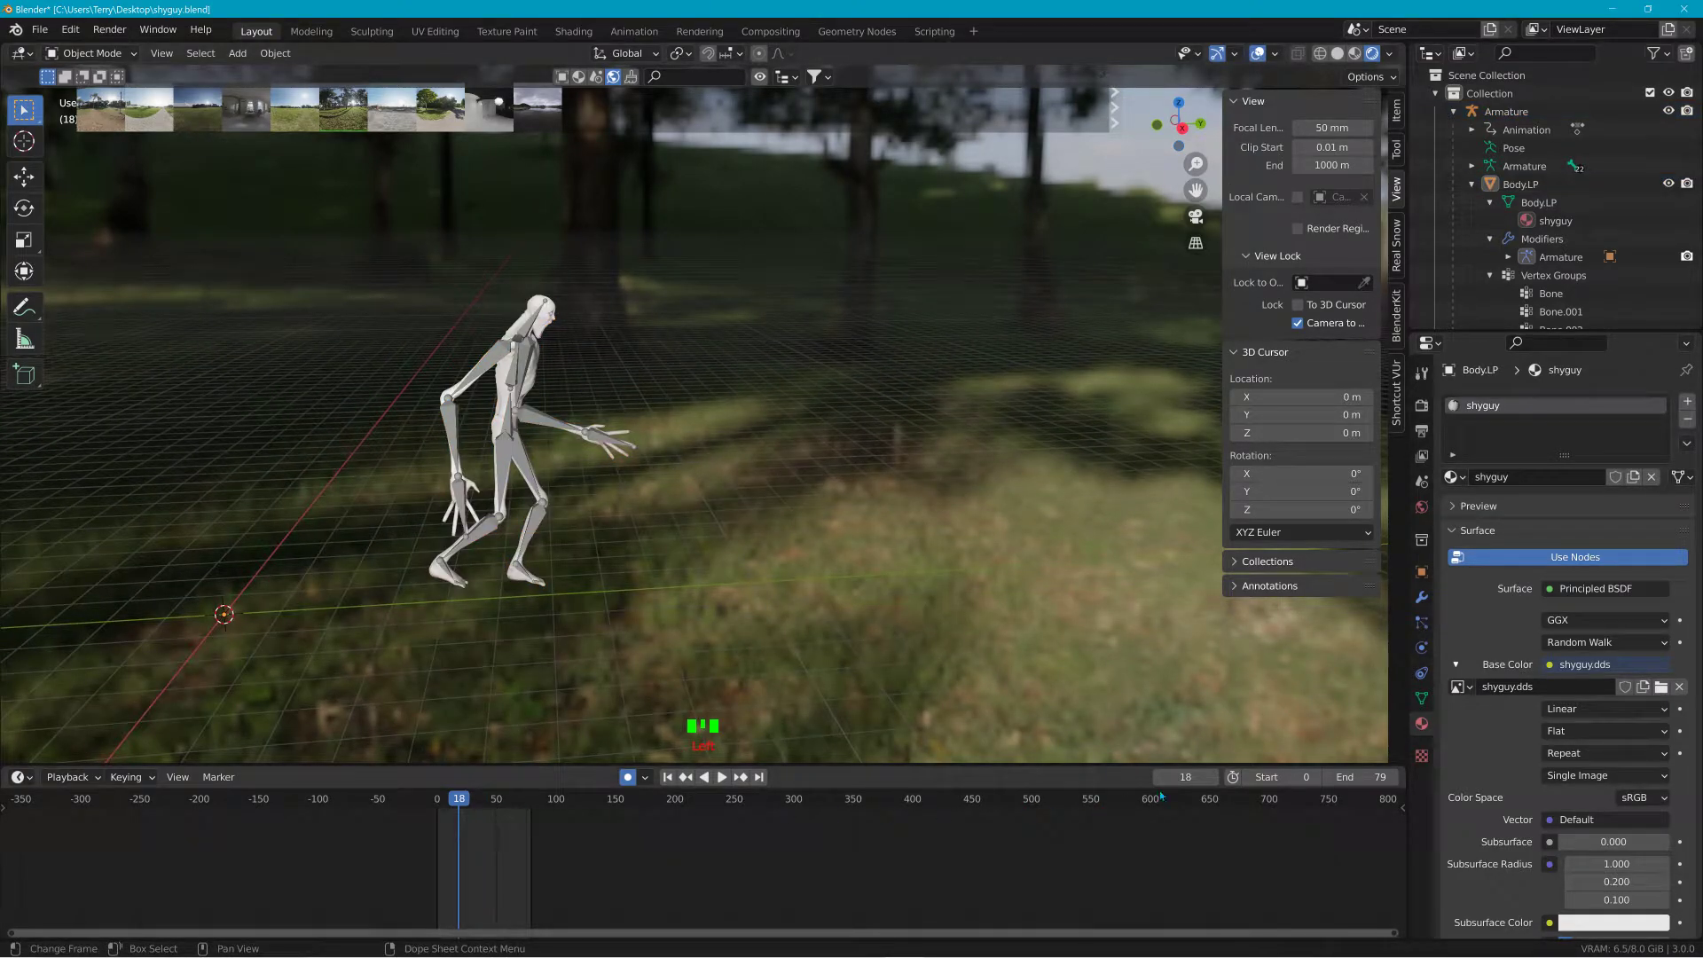
scroll(823, 454, "down", 3)
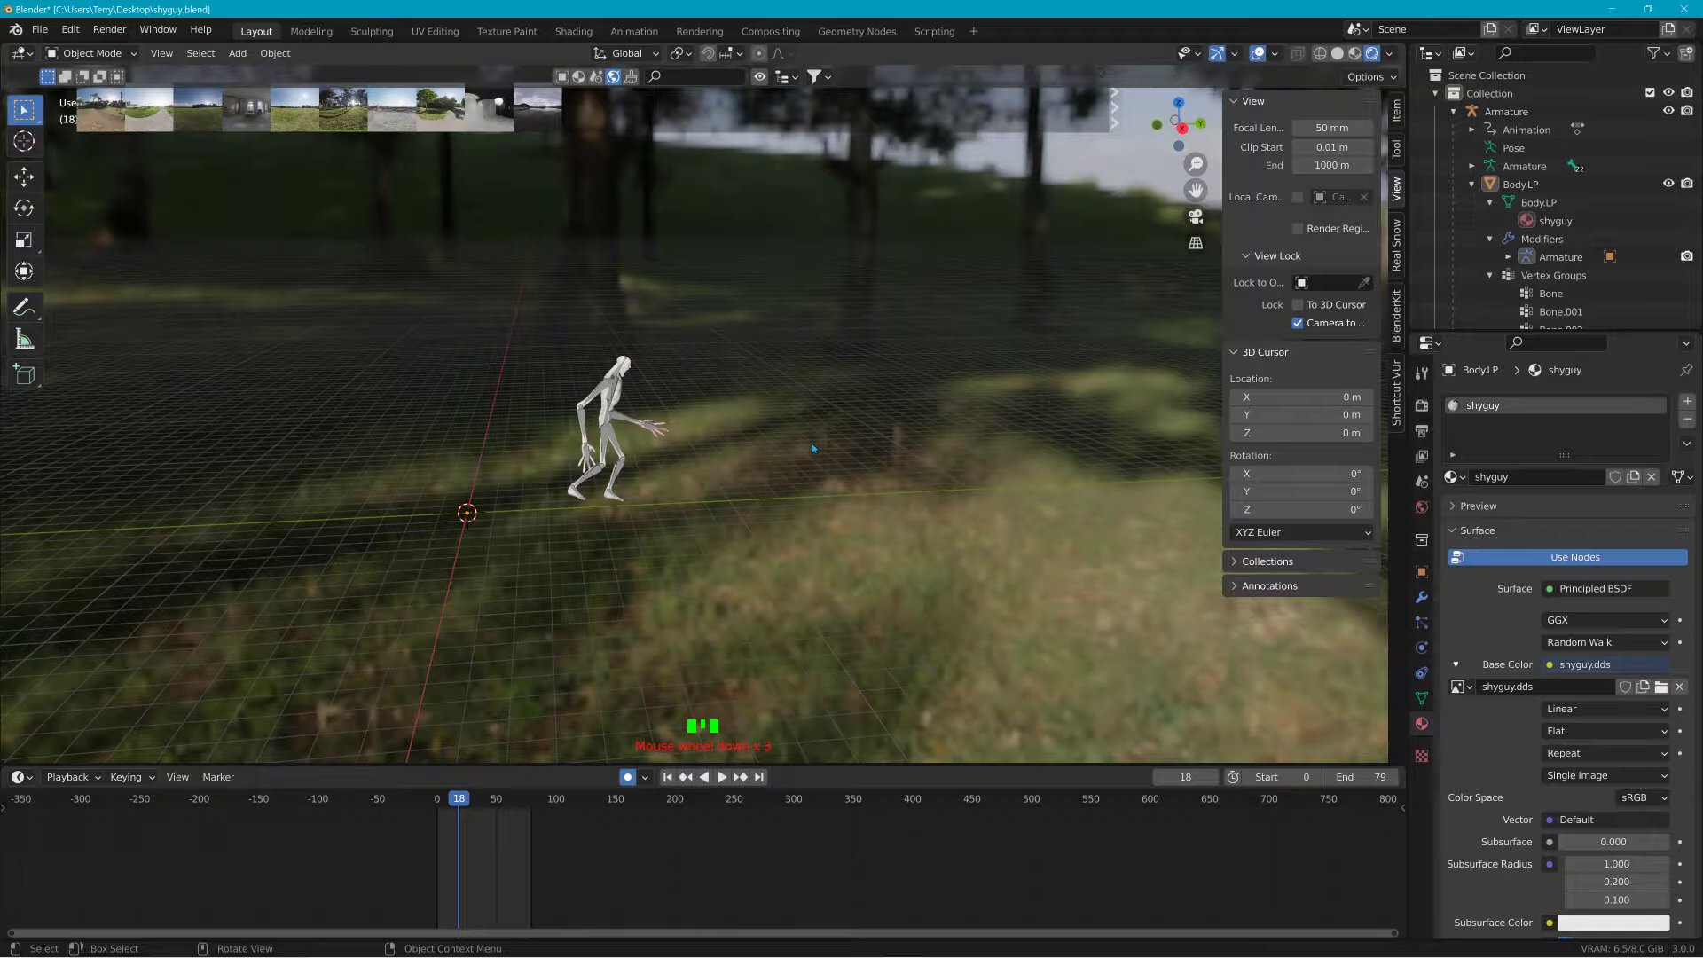
Step: Switch to BeamNG.drive and examine the animated shyguy creature's movement around the level from different camera distances and angles
key("alt+Tab")
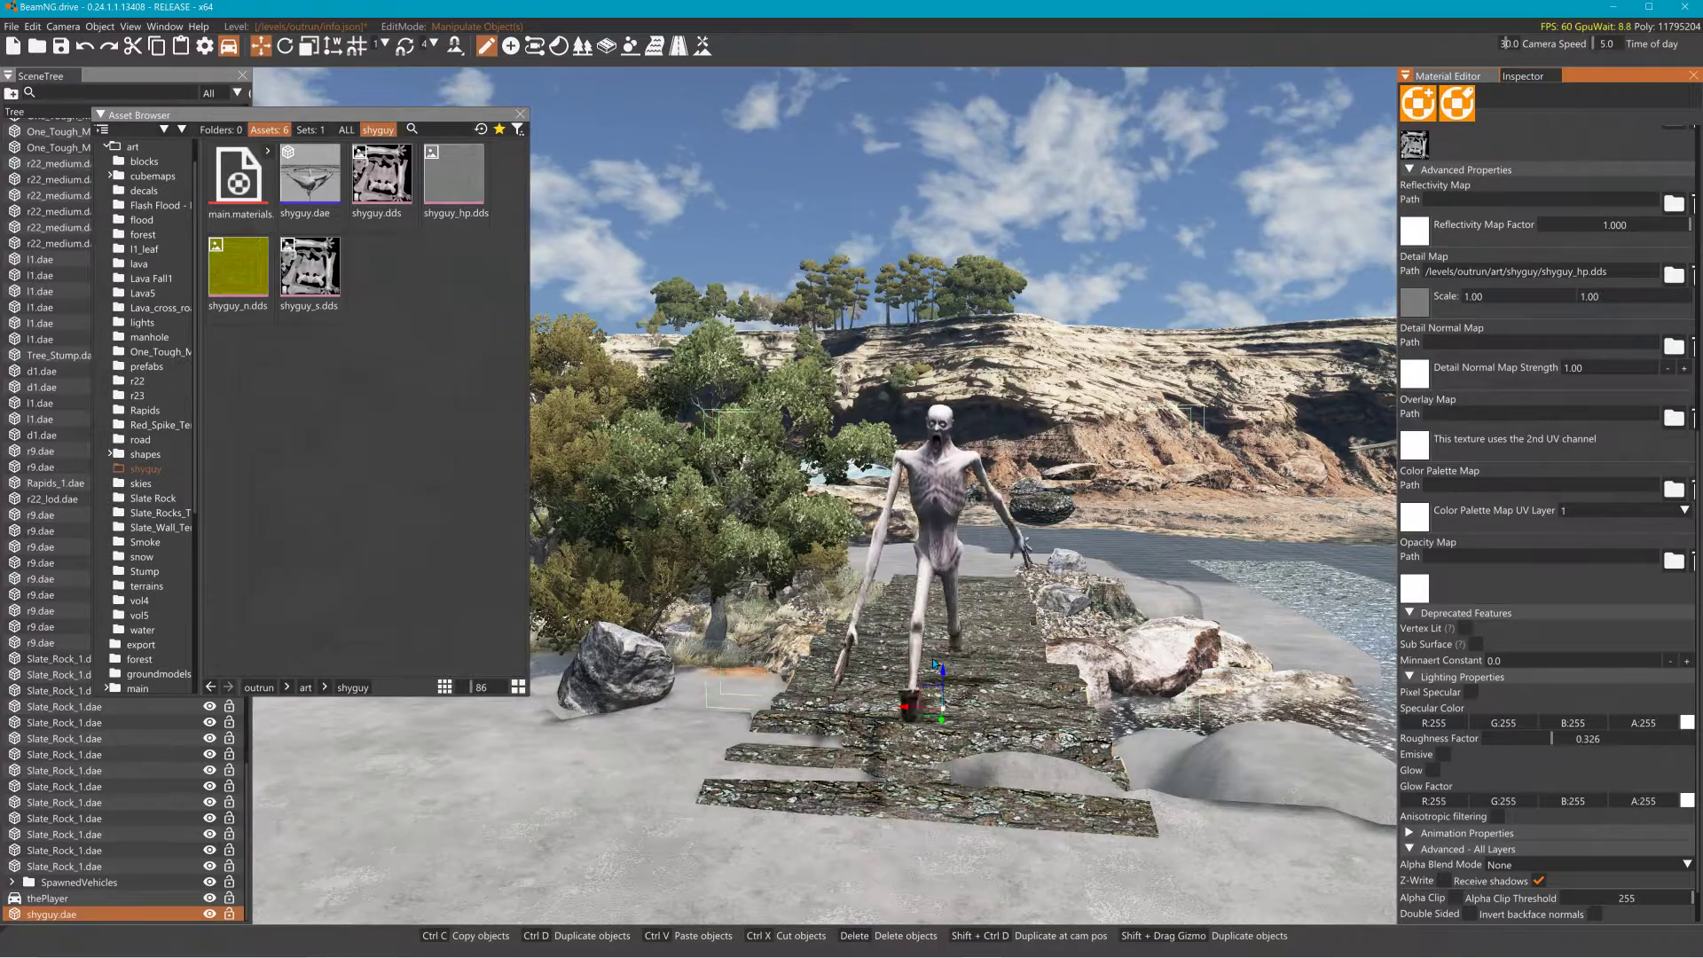
key("s")
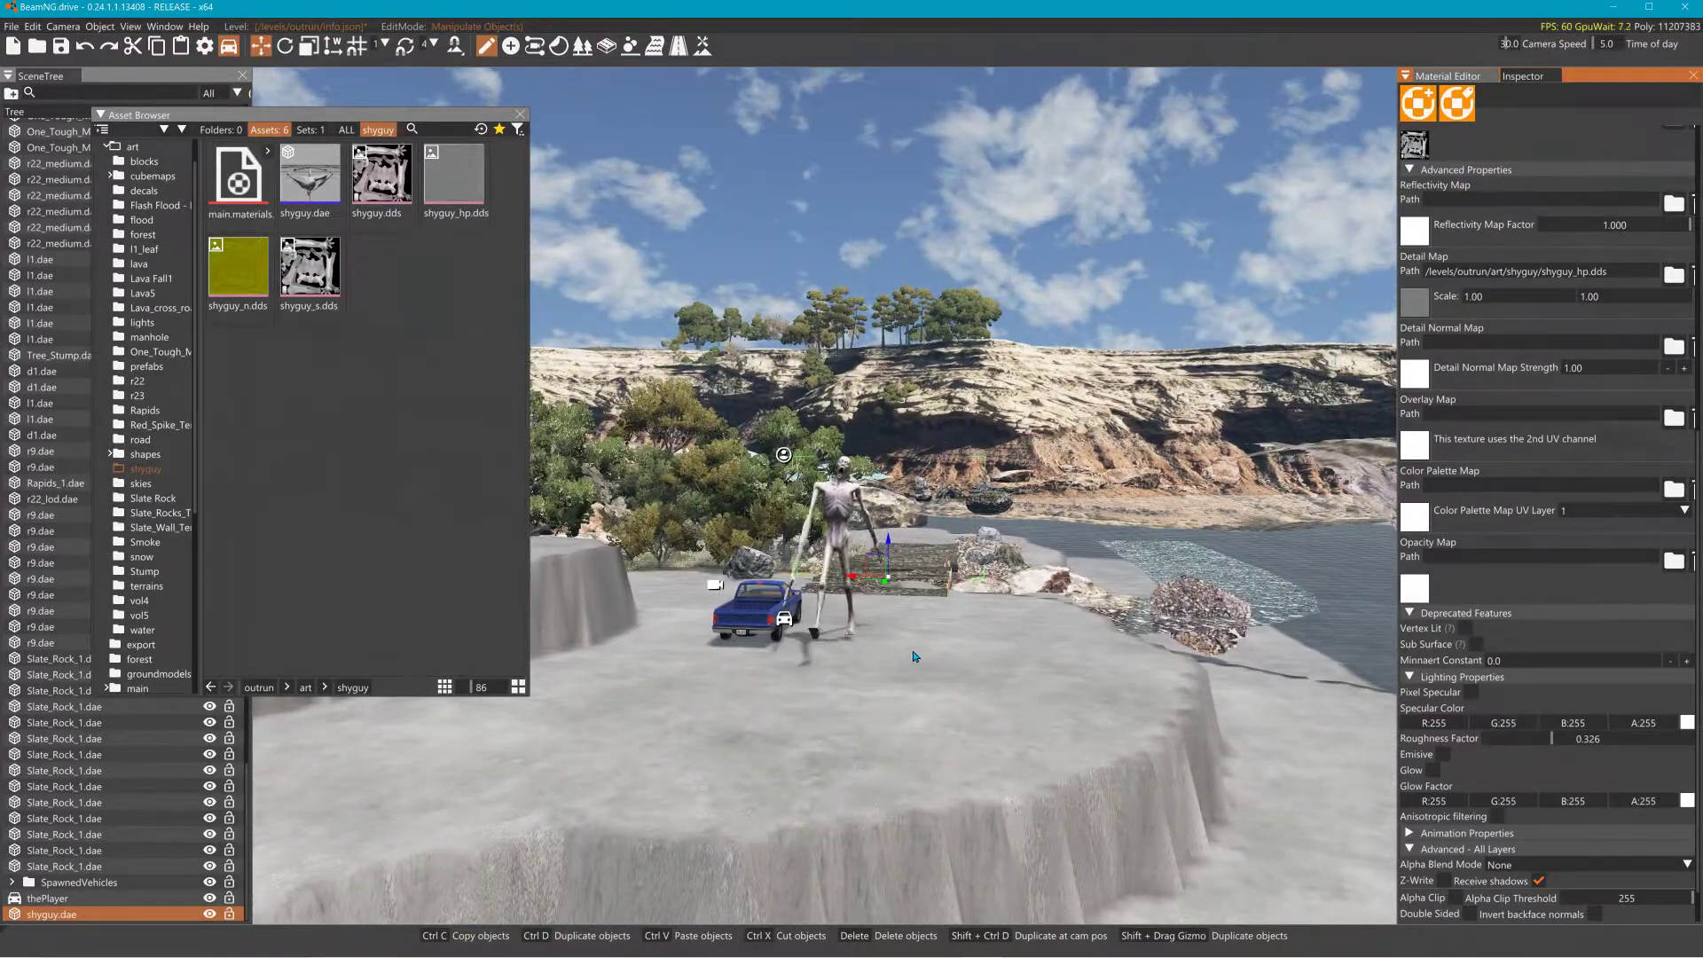
right_click_drag(908, 650, 1065, 688)
key("w")
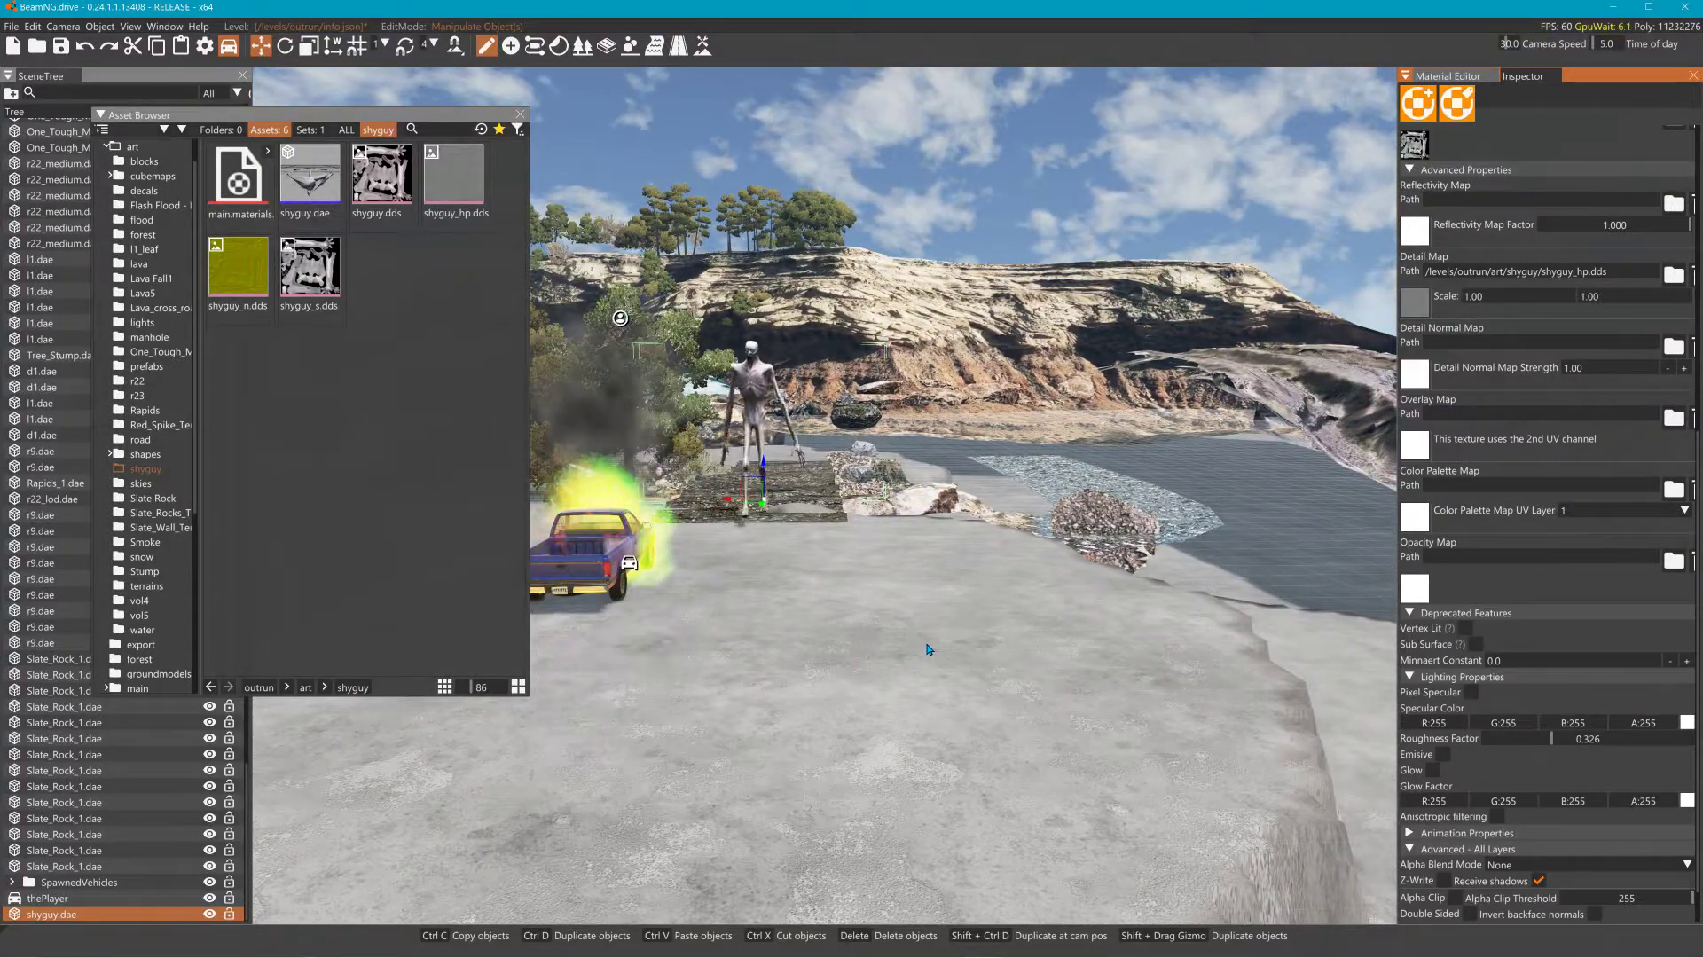
key("F1")
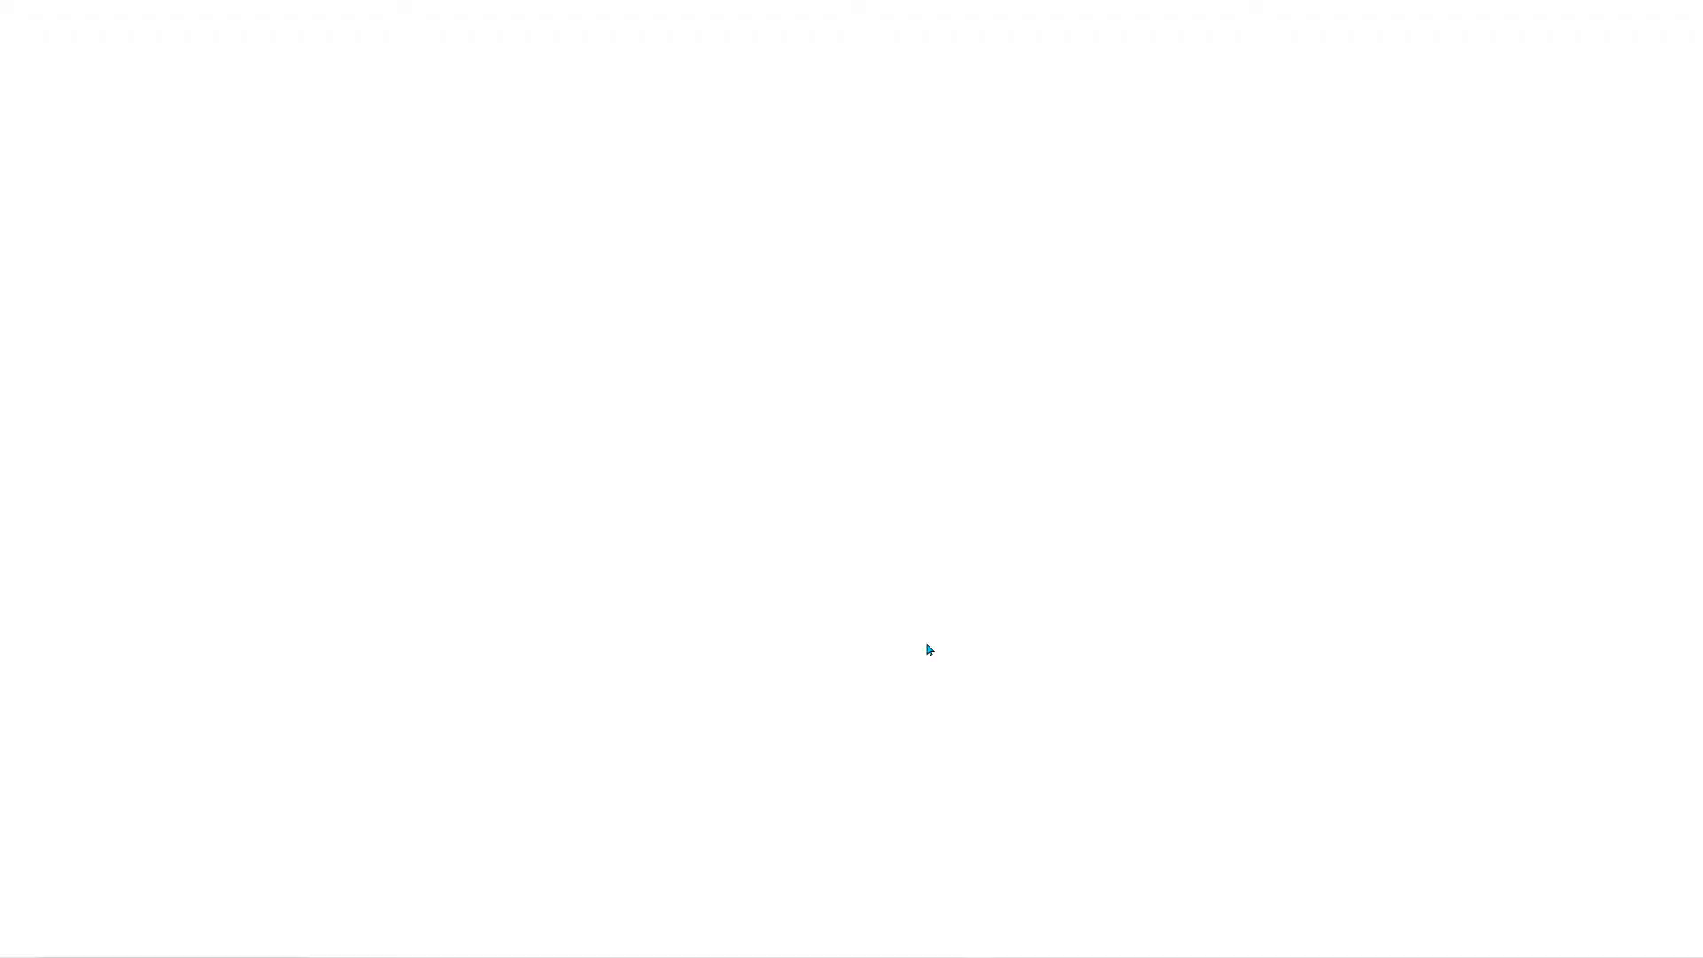
left_click(1692, 7)
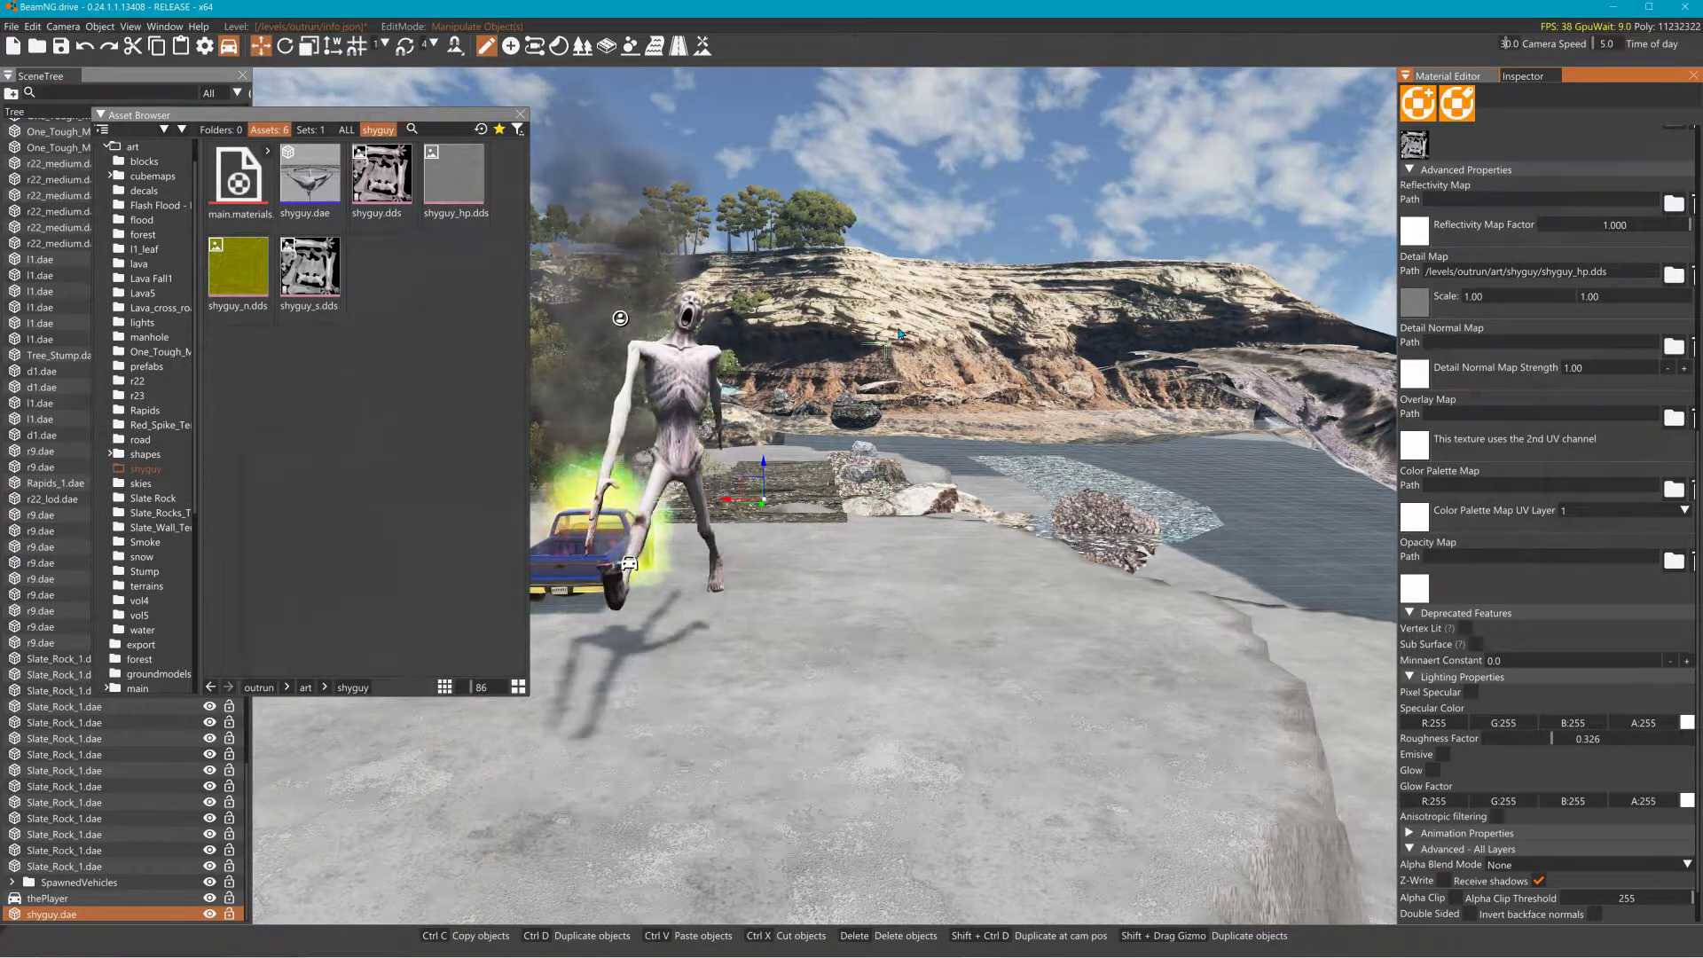
key("XF86AudioLowerVolume")
key("XF86AudioMute")
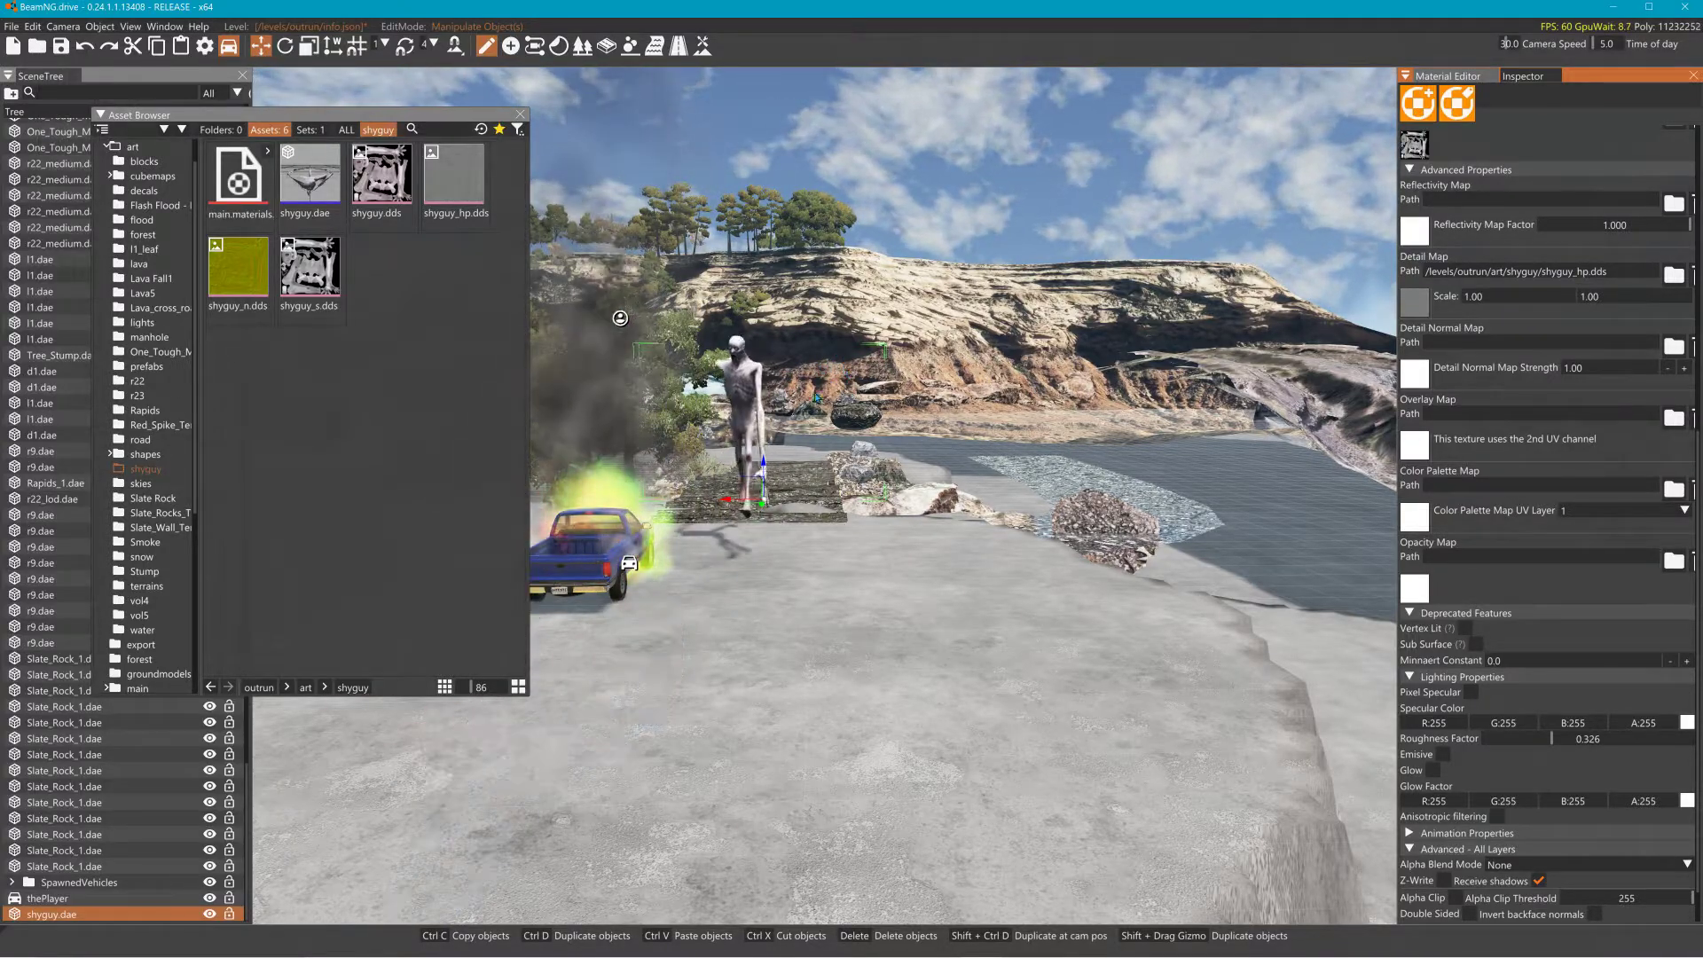
right_click_drag(889, 446, 710, 342)
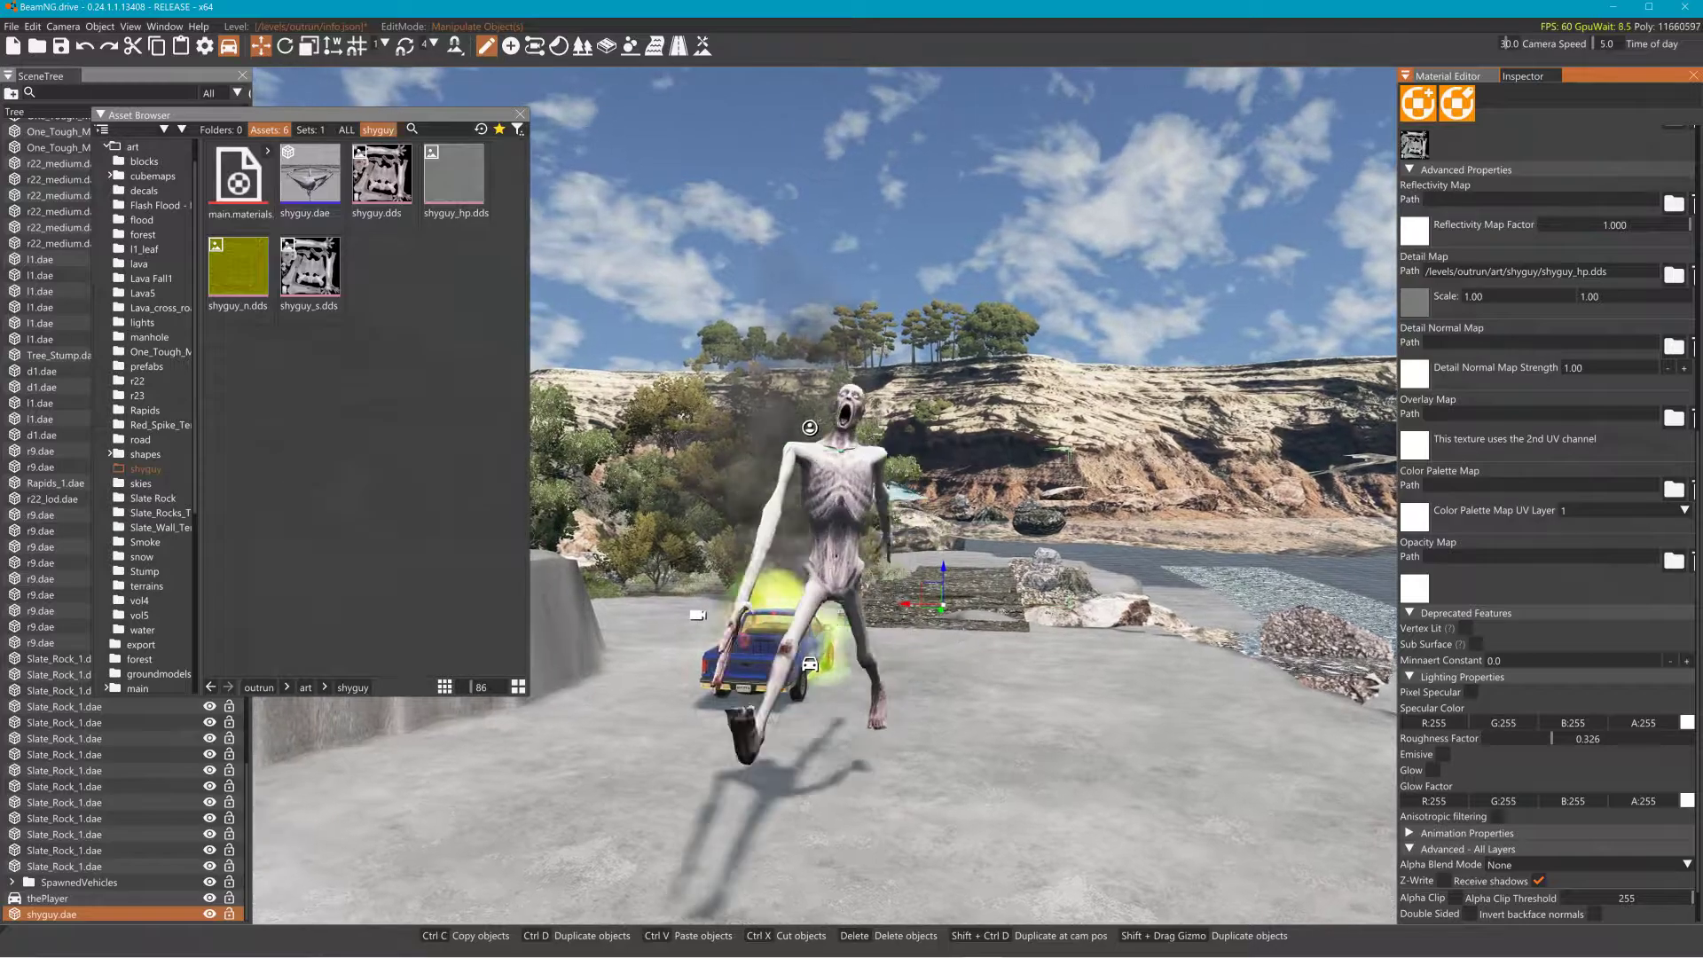